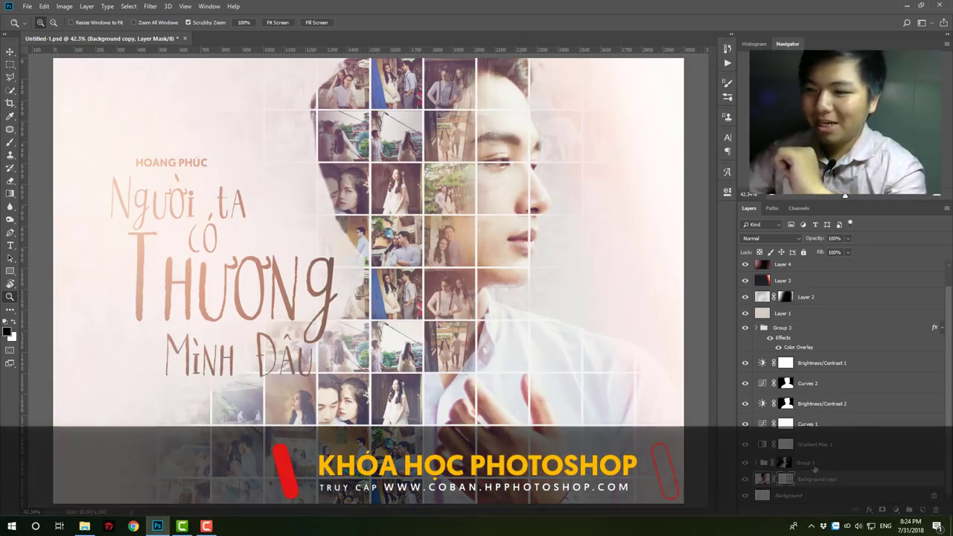
# - Inspect Group 1's photo sub-groups by toggling their visibility, then zoom out the poster
pyautogui.click(754, 464)
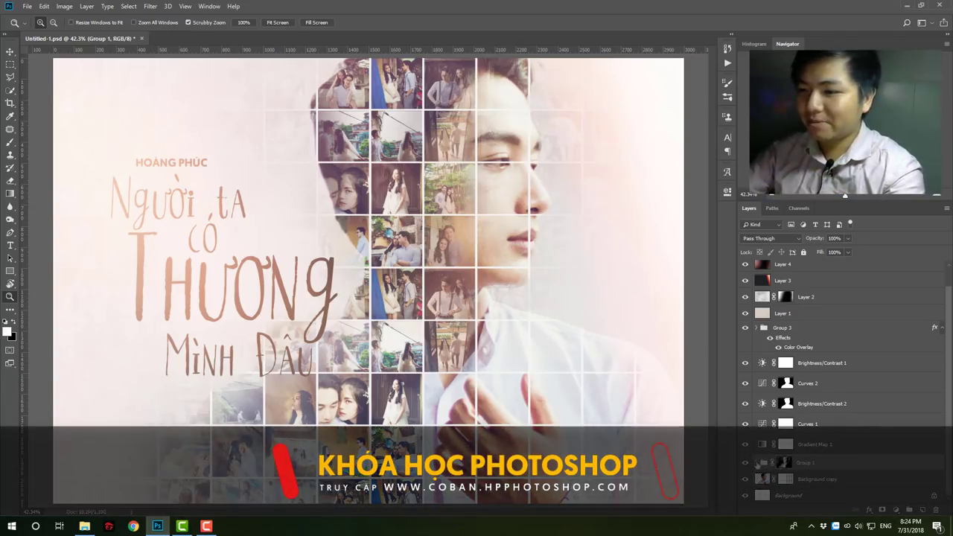
pyautogui.click(756, 462)
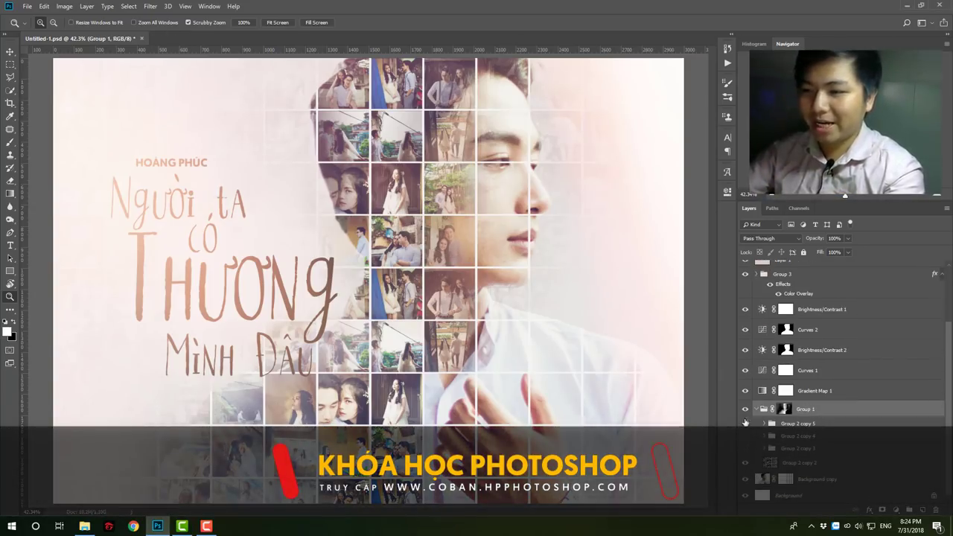
pyautogui.click(746, 409)
pyautogui.click(745, 409)
pyautogui.click(757, 409)
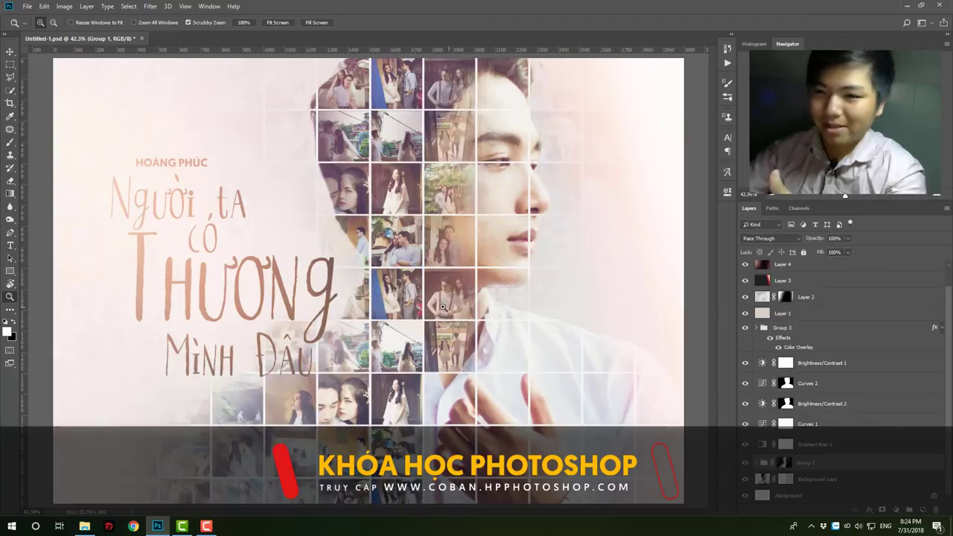
pyautogui.moveTo(445, 293); pyautogui.dragTo(420, 283)
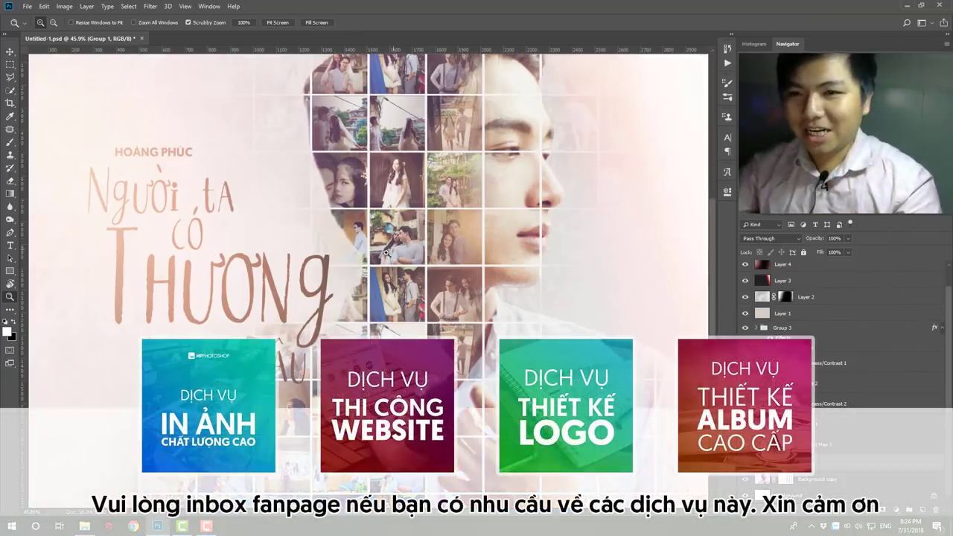
# - Close the poster document, discarding changes, and switch to the couple photos folder
pyautogui.click(30, 7)
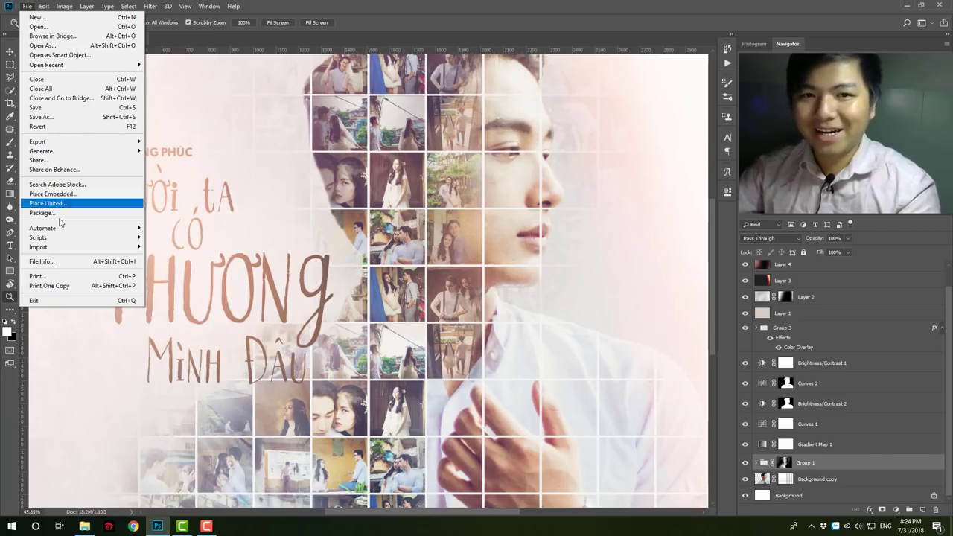
pyautogui.moveTo(74, 227)
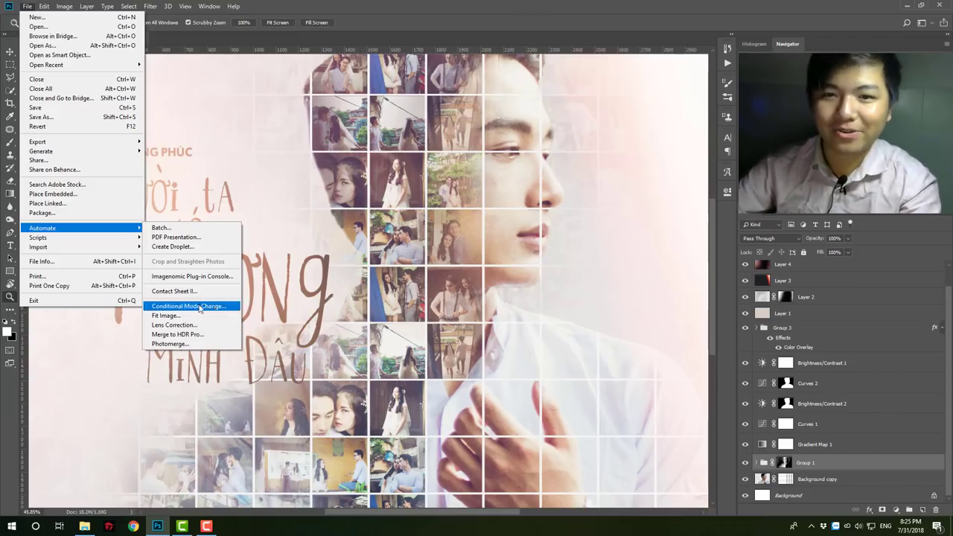
pyautogui.click(450, 179)
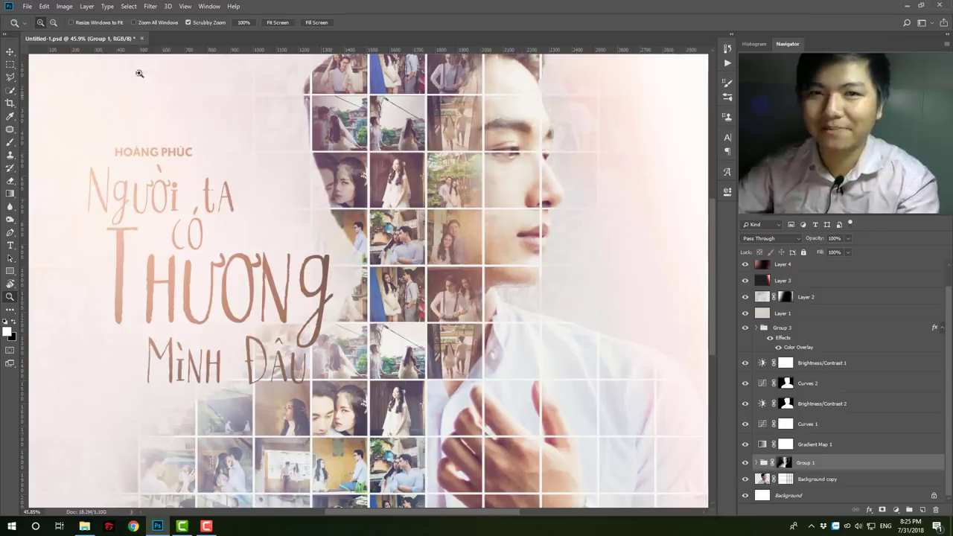
pyautogui.hotkey('ctrl', 'w')
pyautogui.click(471, 195)
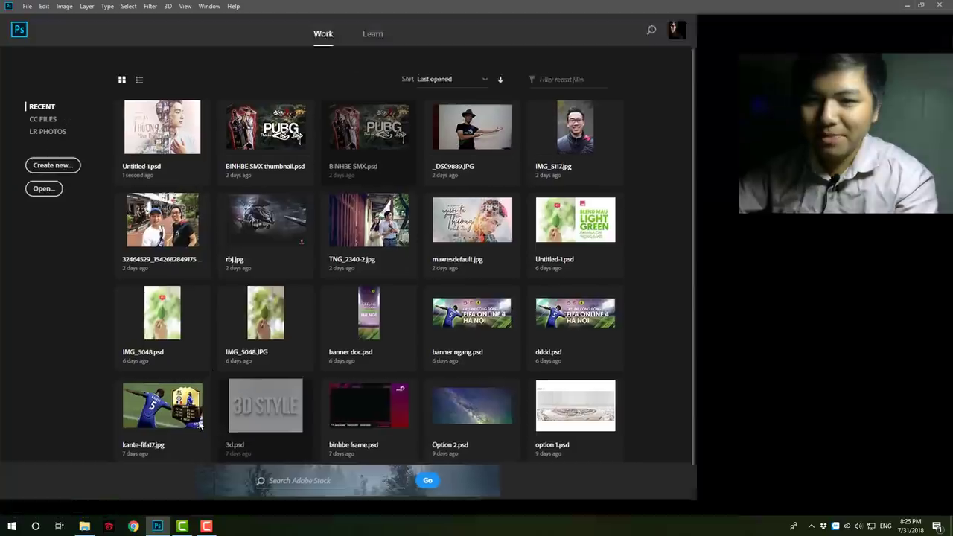
pyautogui.hotkey('alt', 'Tab')
# - Move the folder window and browse the photos, selecting TNG_2234, TNG_2189 and TNG_2669
pyautogui.moveTo(663, 98); pyautogui.dragTo(503, 91)
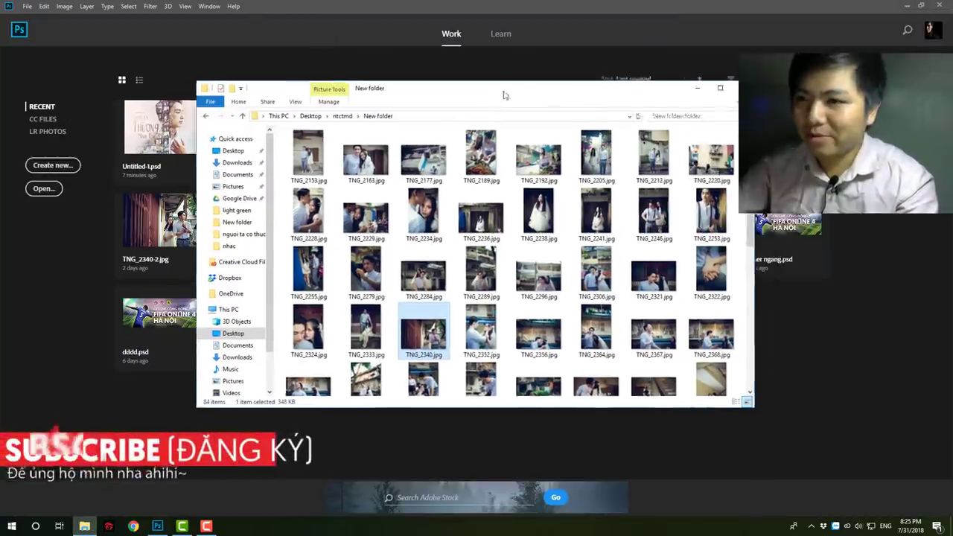
pyautogui.scroll(-5, 496, 231)
pyautogui.scroll(5, 492, 260)
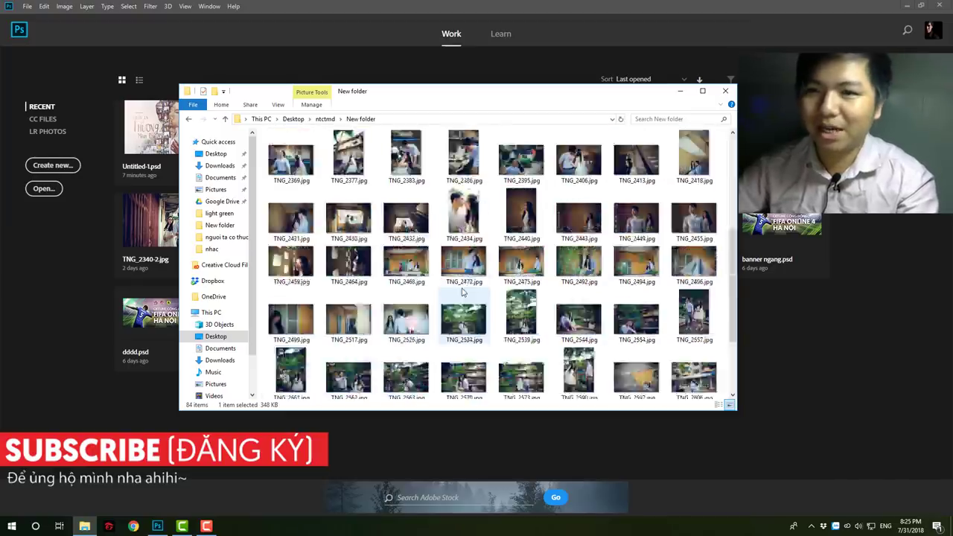
pyautogui.click(406, 216)
pyautogui.click(469, 164)
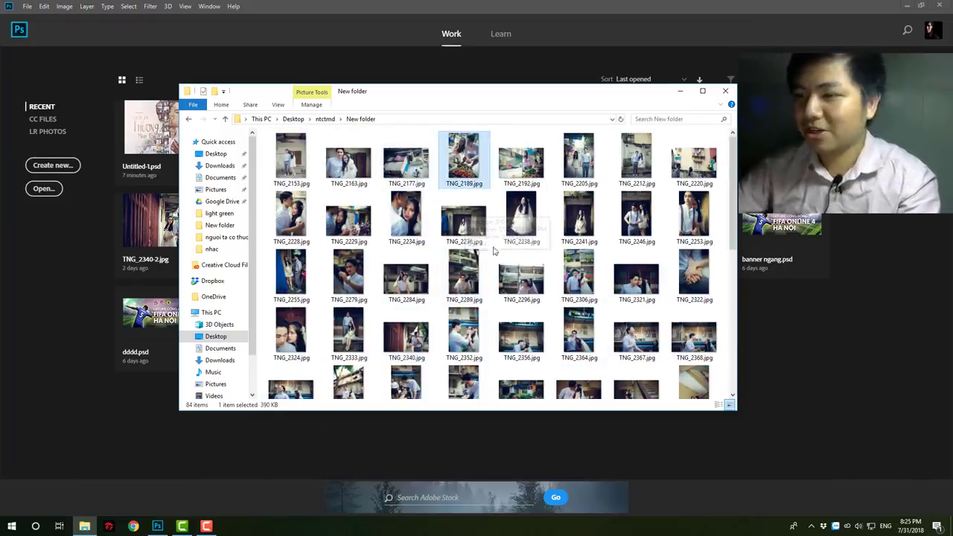
pyautogui.scroll(-5, 506, 255)
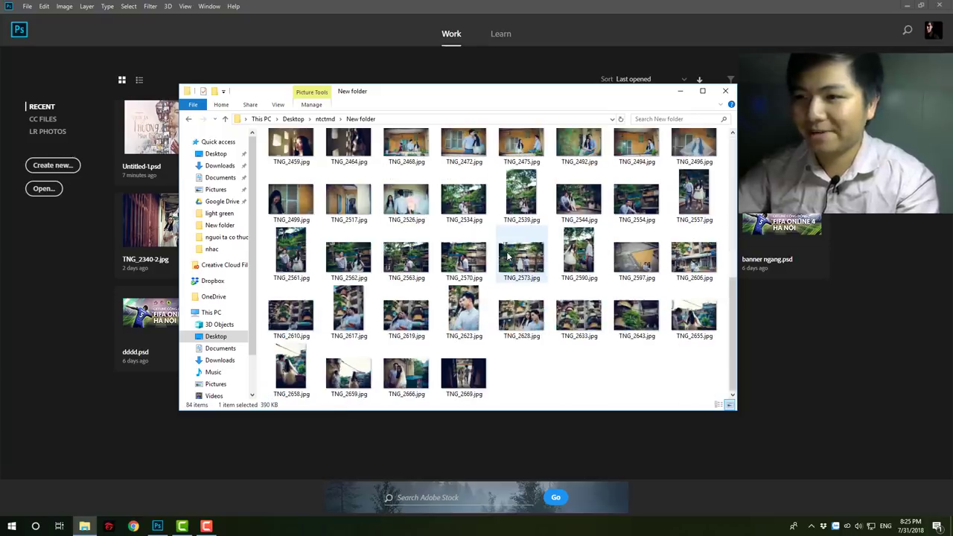
pyautogui.click(481, 391)
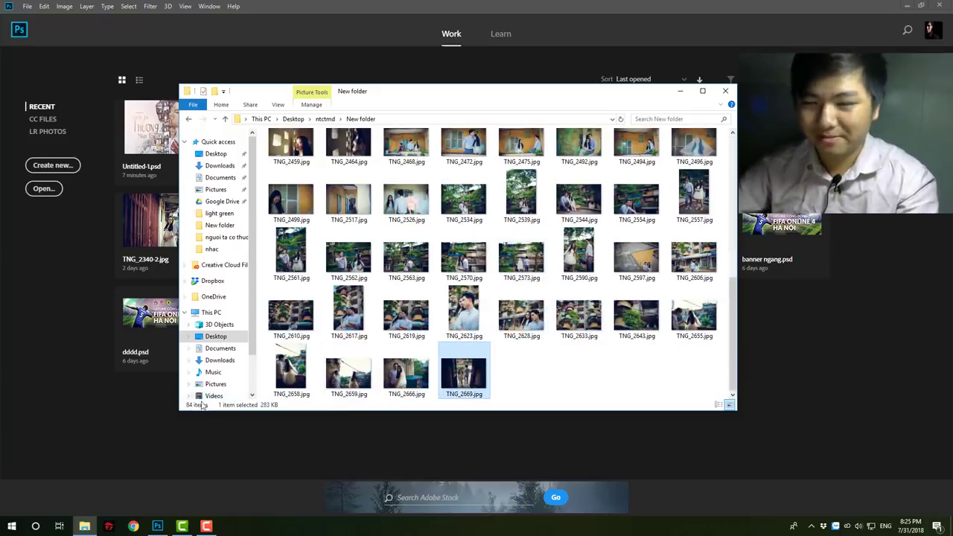
# - Review more photos, from TNG_2163 through TNG_2296 to TNG_2153, then return to Photoshop
pyautogui.moveTo(519, 93); pyautogui.dragTo(540, 69)
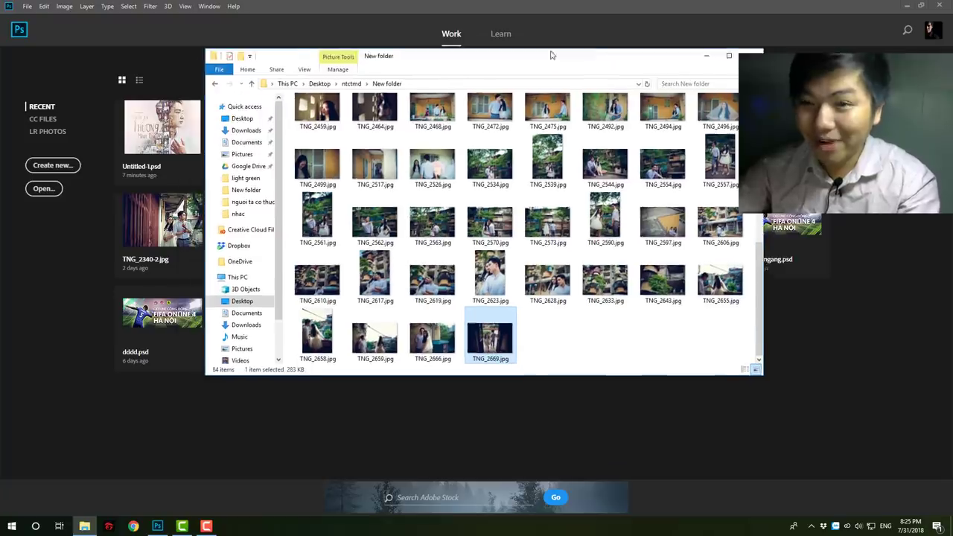
pyautogui.scroll(10, 478, 344)
pyautogui.click(370, 138)
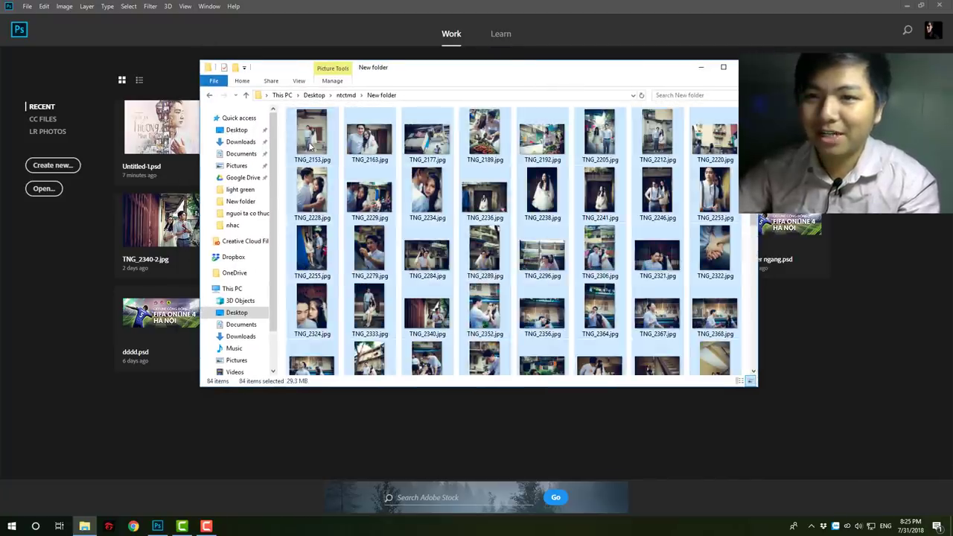
pyautogui.click(480, 212)
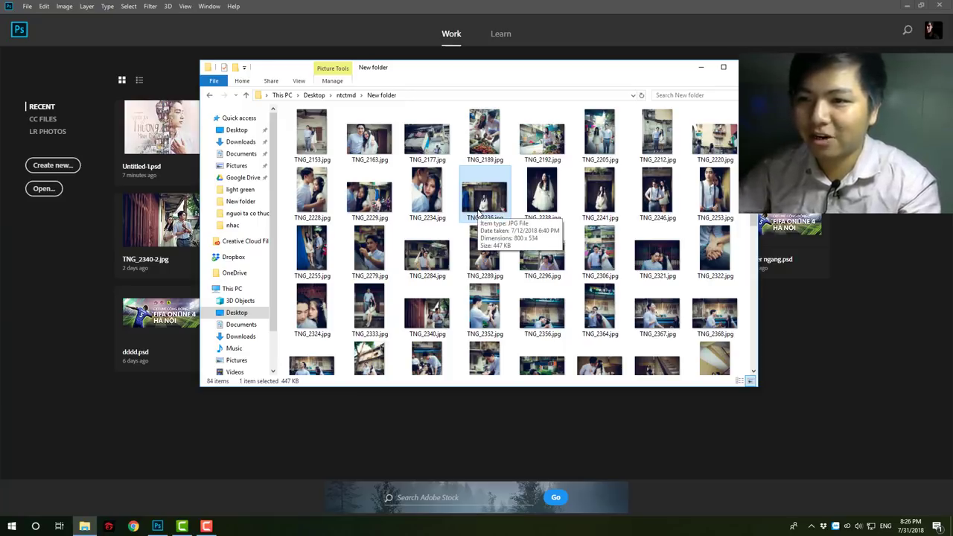
pyautogui.press('Right')
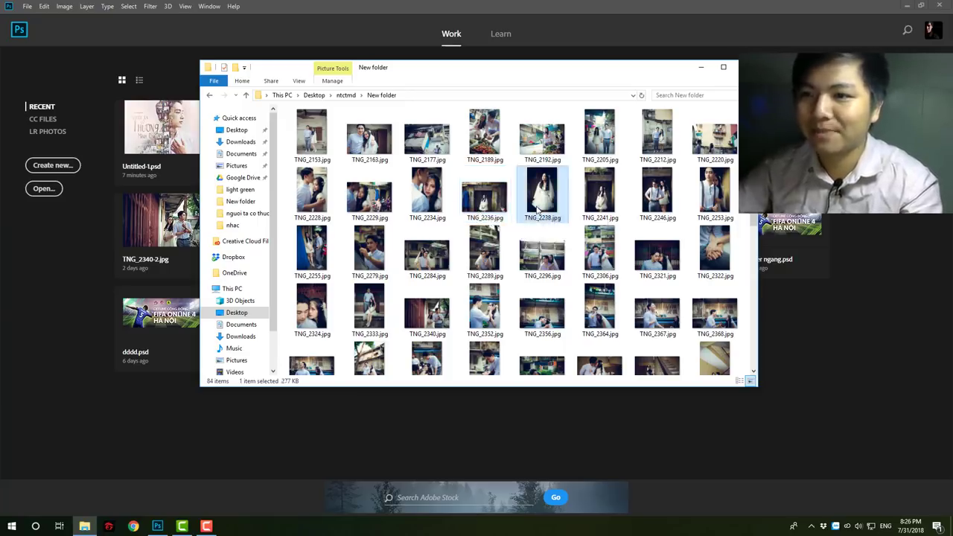
pyautogui.press('Right')
pyautogui.press('Right')
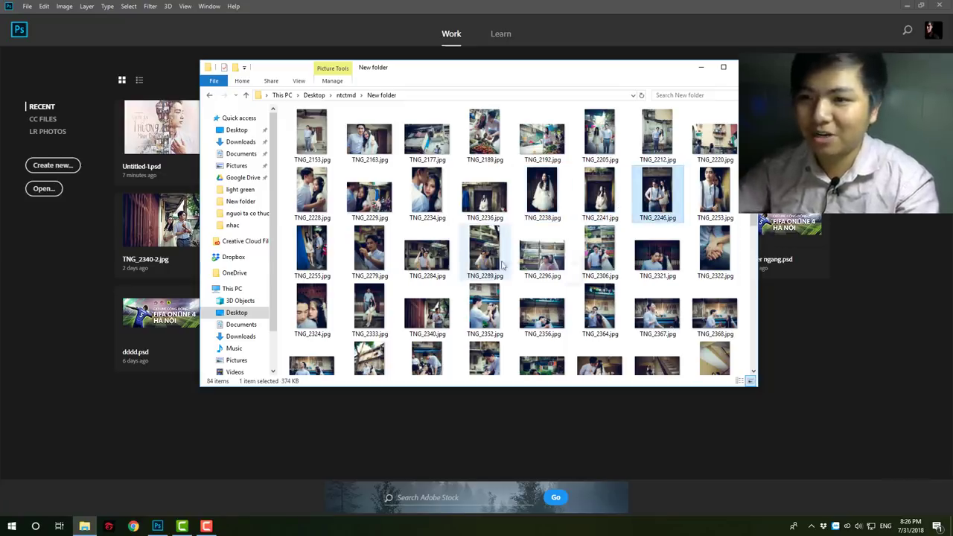
pyautogui.click(542, 256)
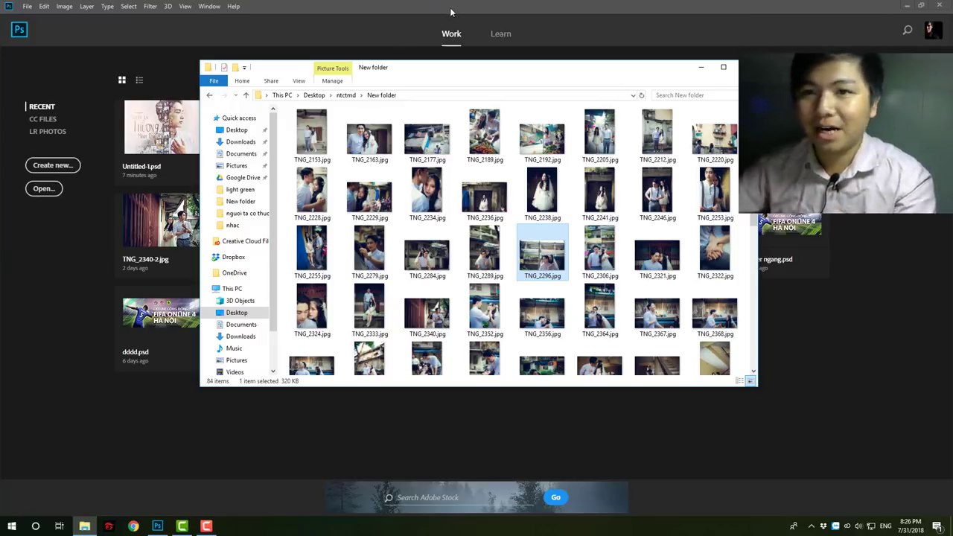
pyautogui.click(487, 136)
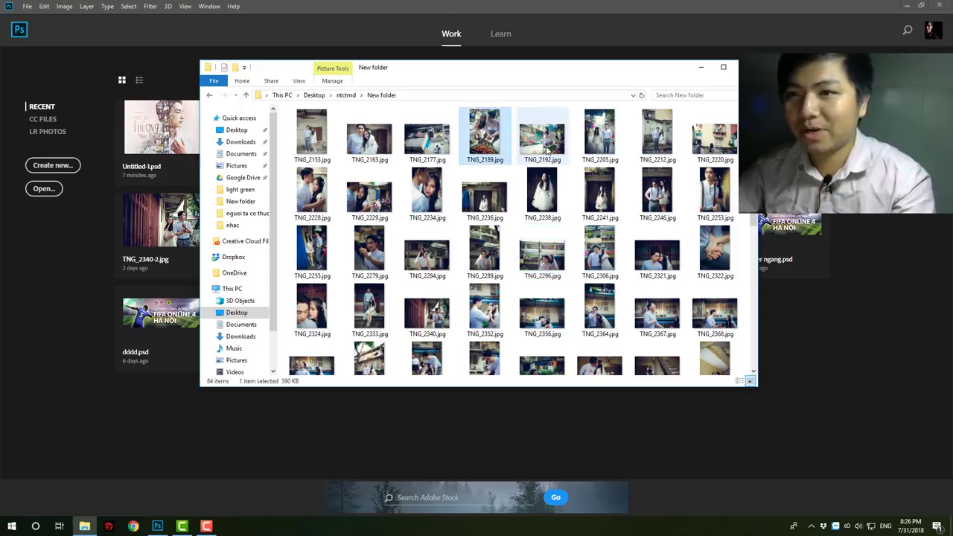
pyautogui.moveTo(542, 138)
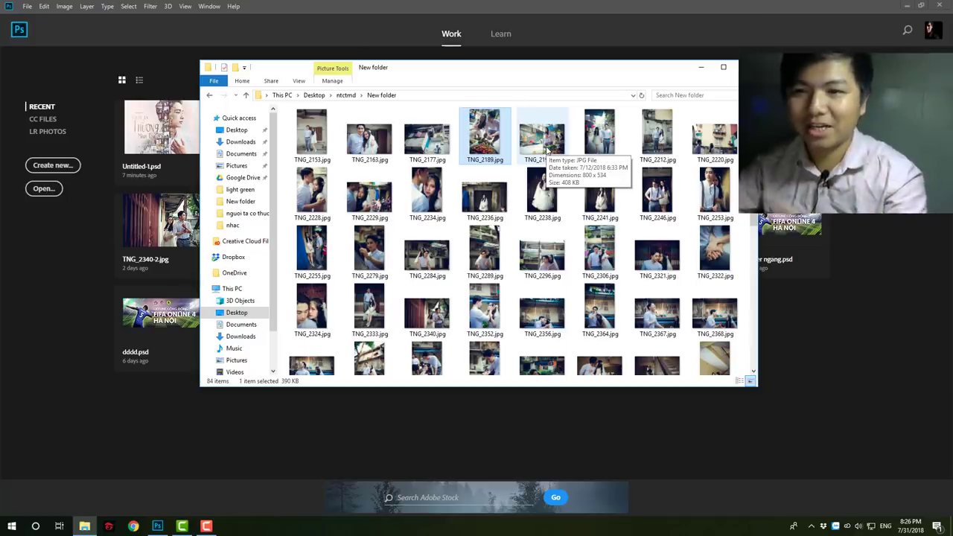
pyautogui.click(311, 134)
pyautogui.scroll(-5, 709, 320)
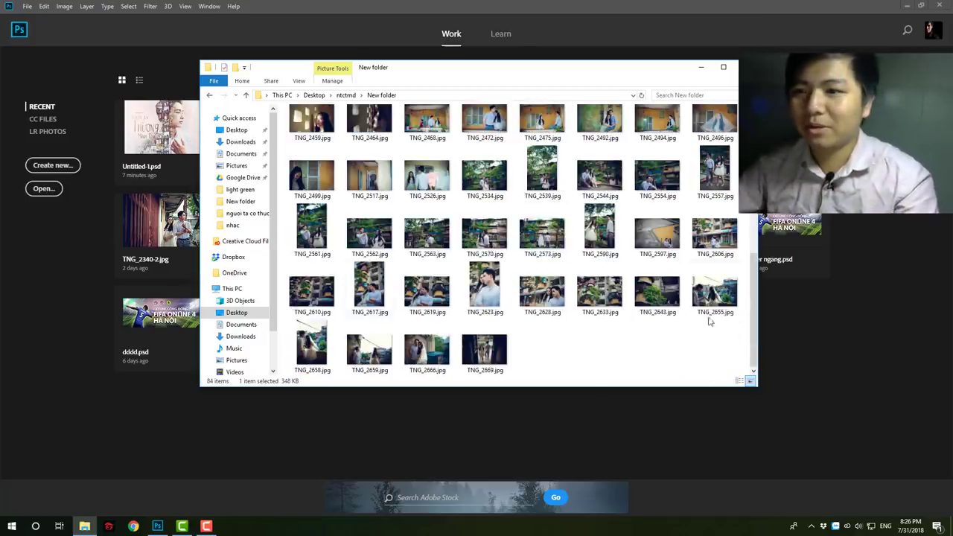
pyautogui.hotkey('alt', 'Tab')
pyautogui.click(27, 6)
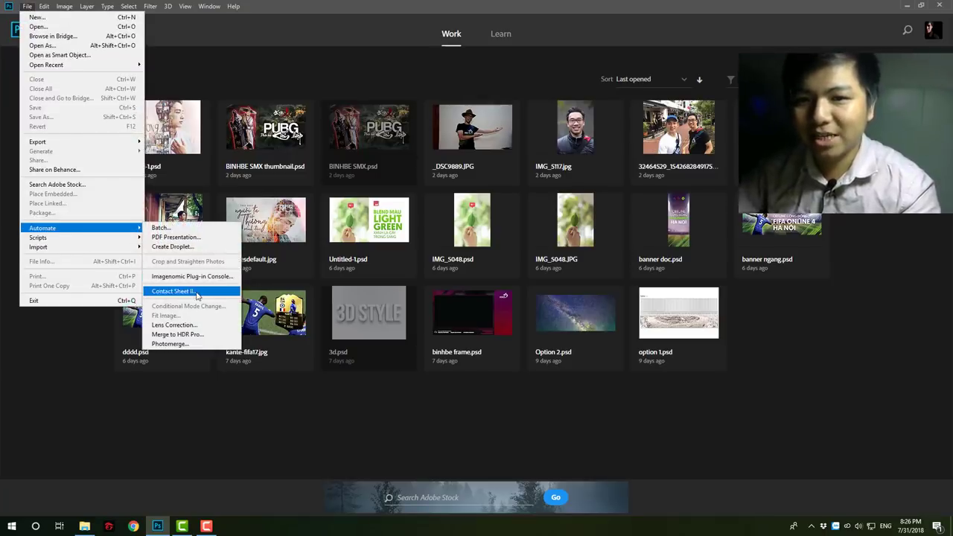
# - Start Contact Sheet II and choose Desktop\ntctmd\New folder as the source images
pyautogui.click(198, 296)
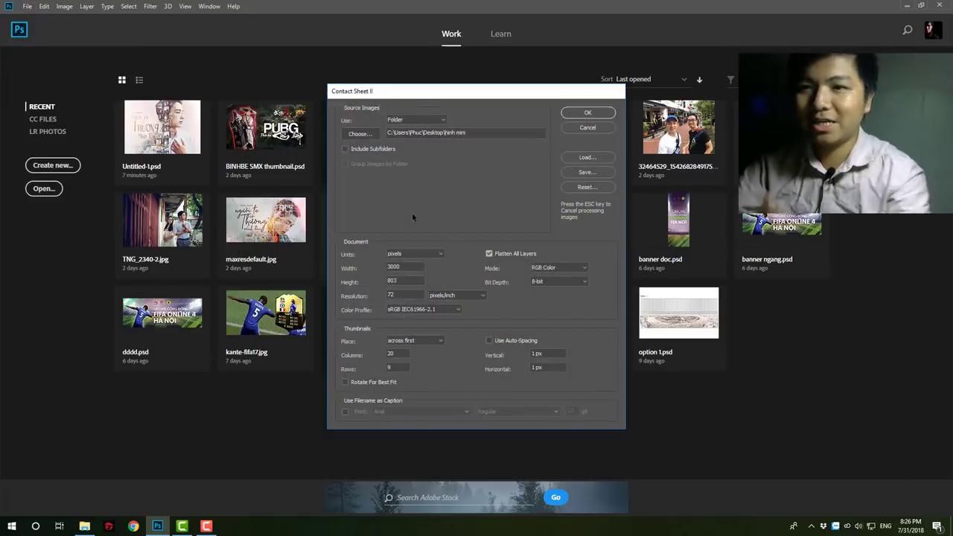
pyautogui.click(361, 134)
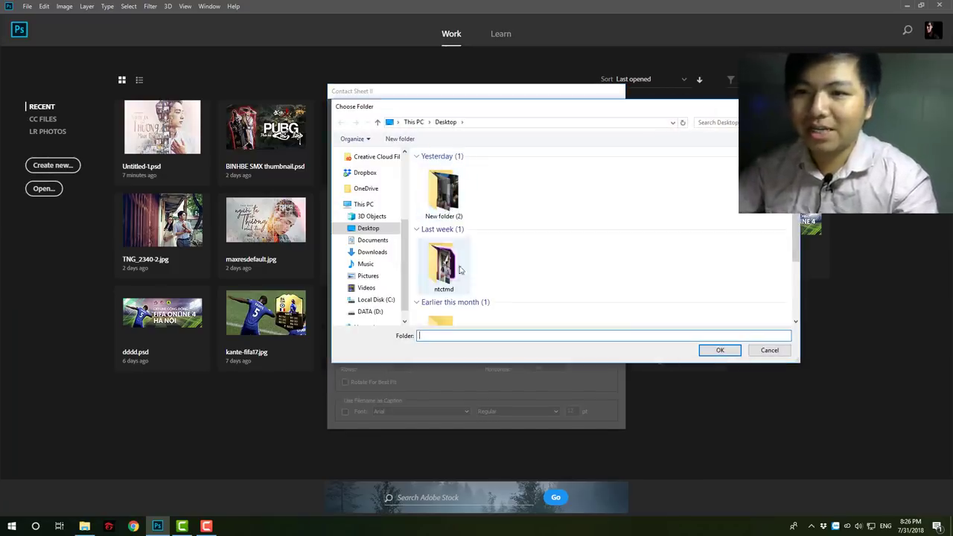
pyautogui.doubleClick(443, 264)
pyautogui.click(553, 179)
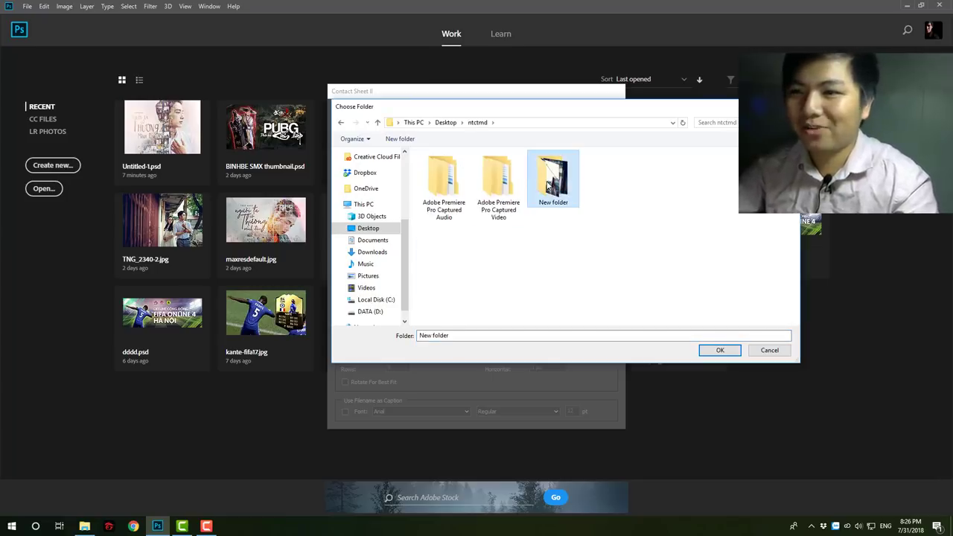
pyautogui.doubleClick(553, 179)
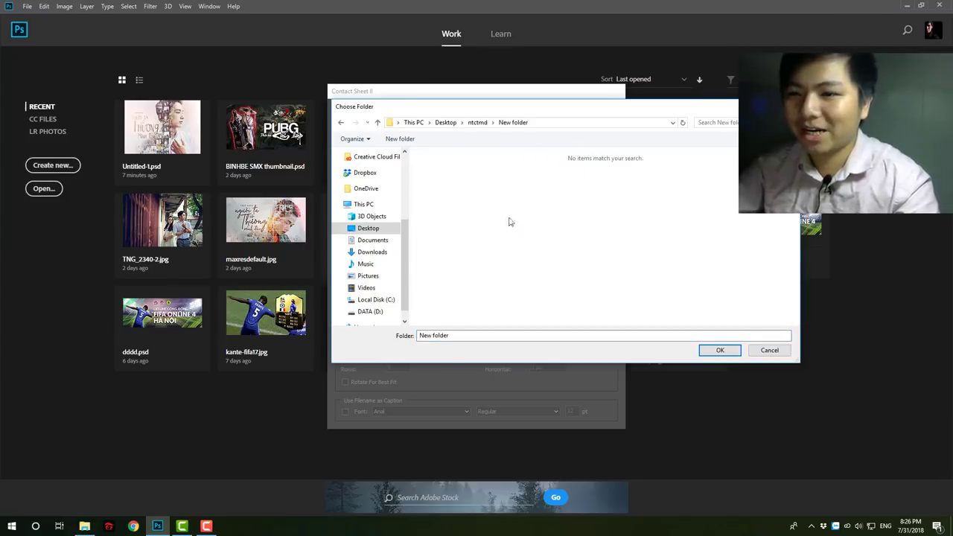
pyautogui.click(720, 350)
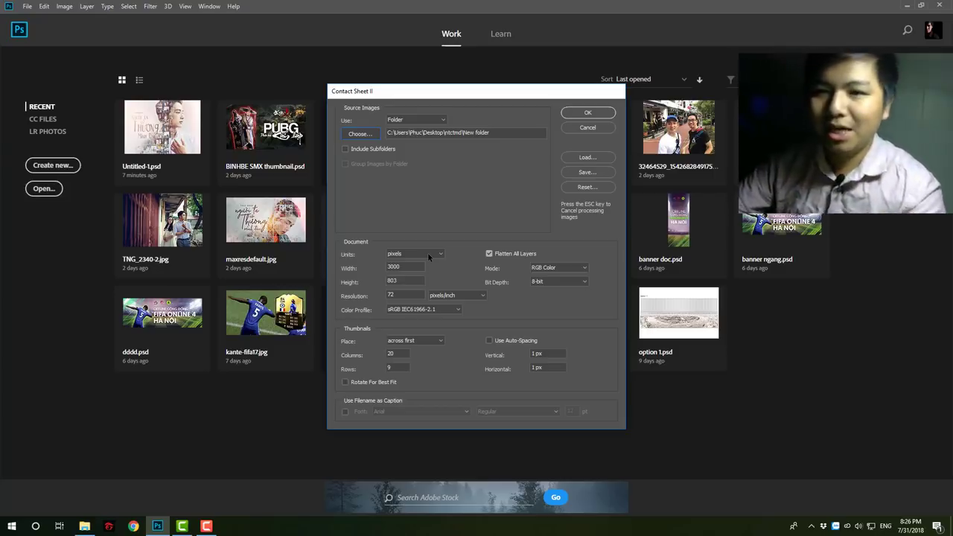
# - Make the contact sheet 3000 × 2000 px in 8-bit RGB Color
pyautogui.doubleClick(406, 267)
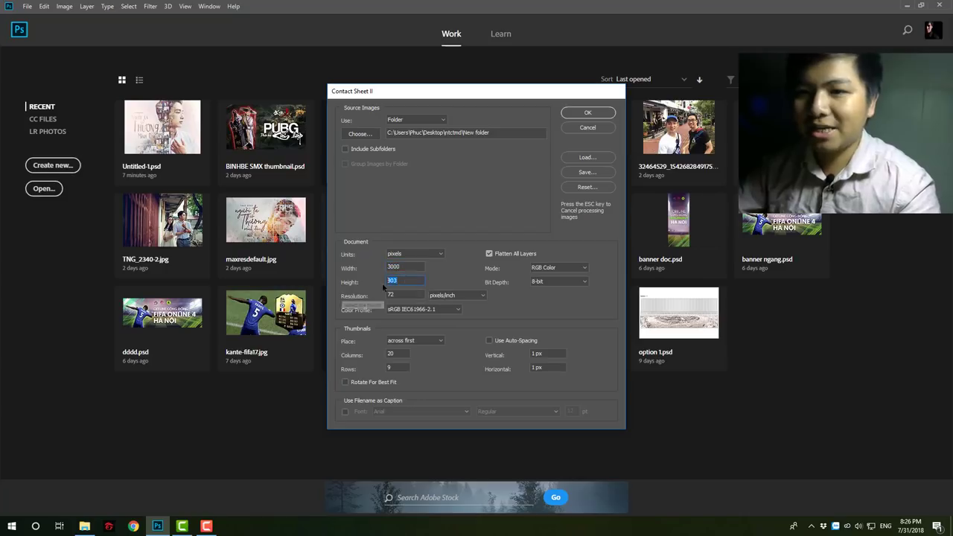
pyautogui.press('Tab')
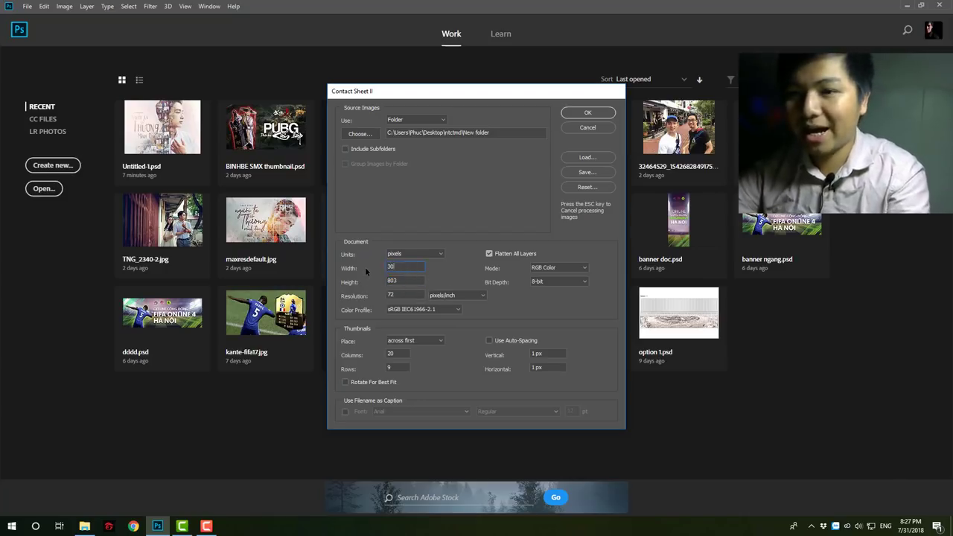
pyautogui.write('200')
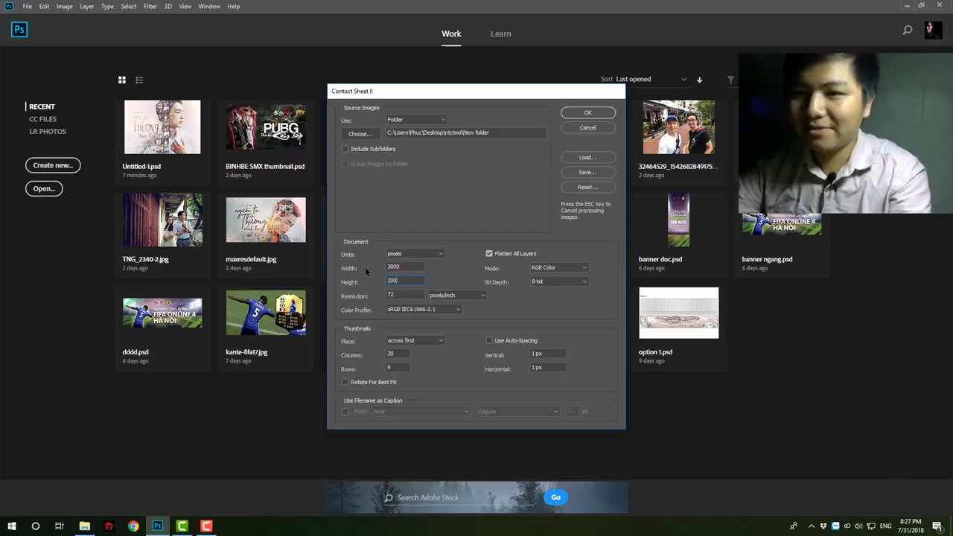
pyautogui.write('0')
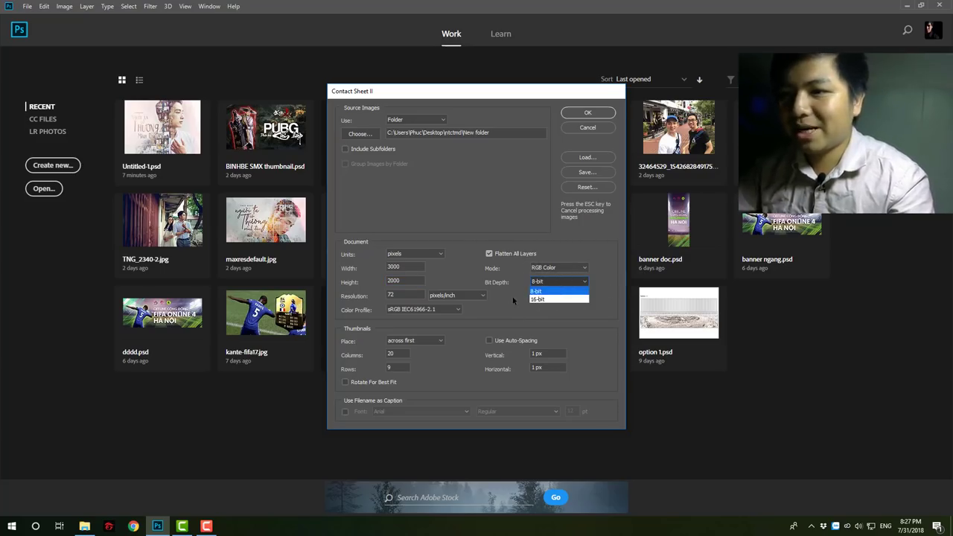
pyautogui.click(542, 293)
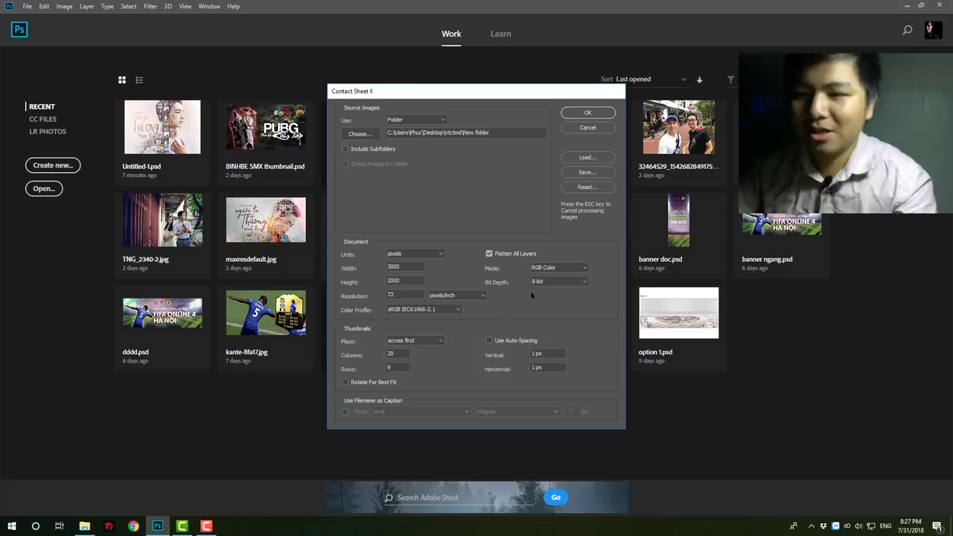
pyautogui.click(584, 268)
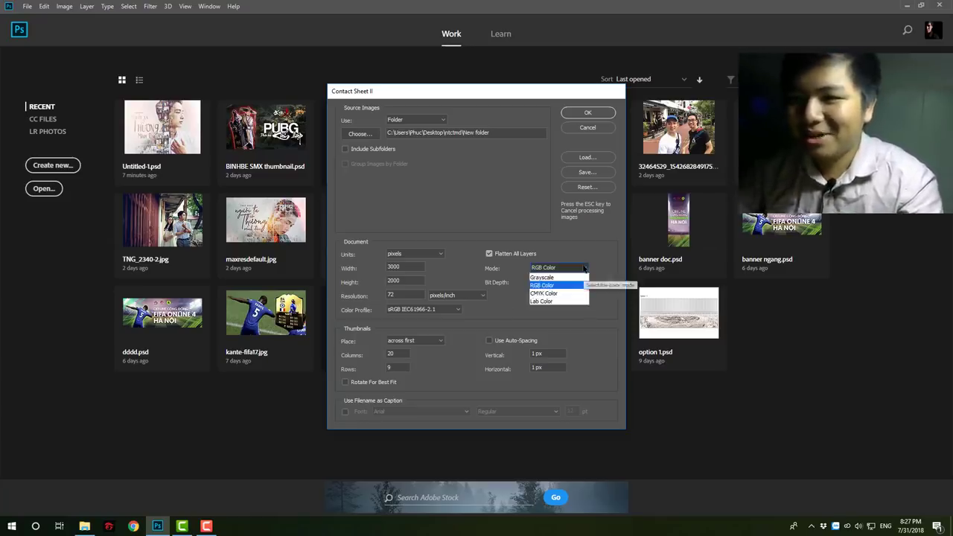
pyautogui.click(552, 286)
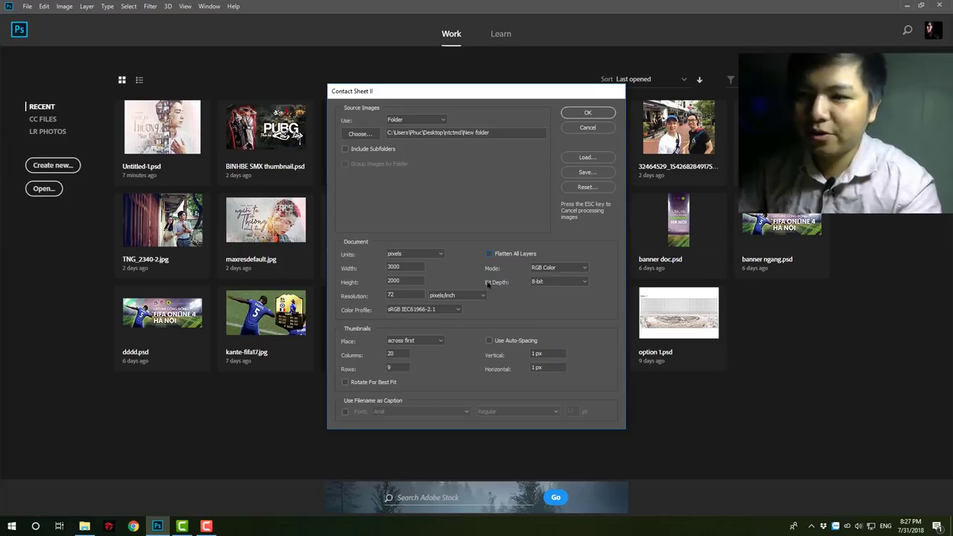
pyautogui.click(414, 353)
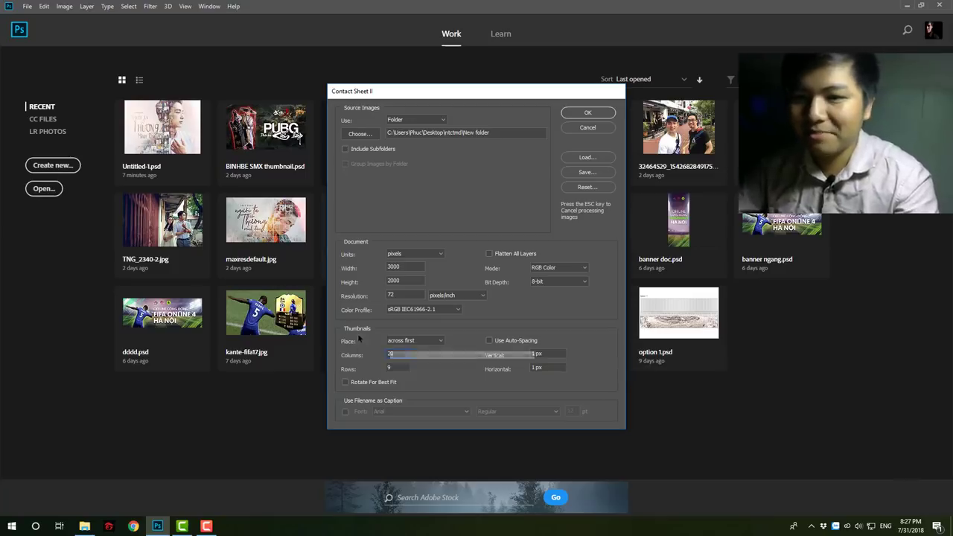
pyautogui.click(436, 342)
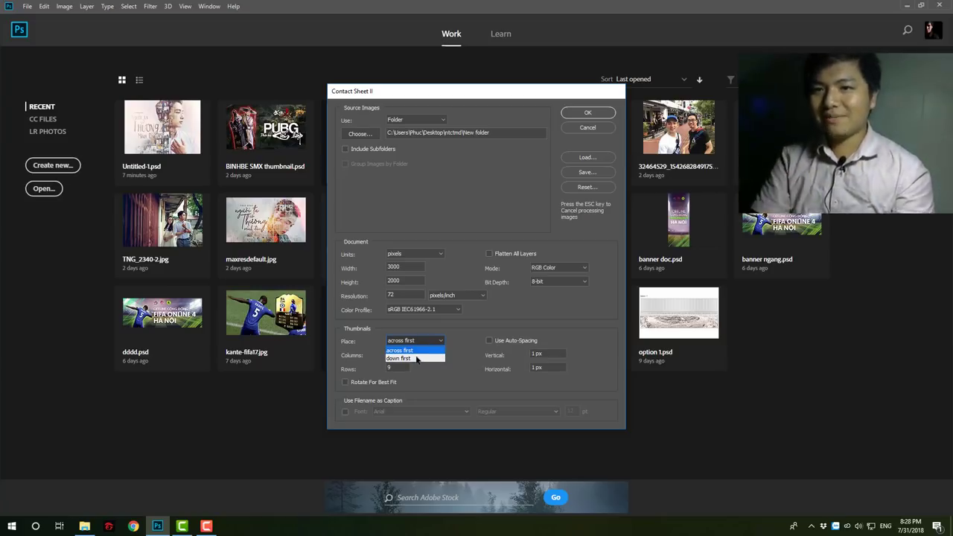
# - Enable Rotate For Best Fit and keep thumbnail placement across first
pyautogui.click(84, 526)
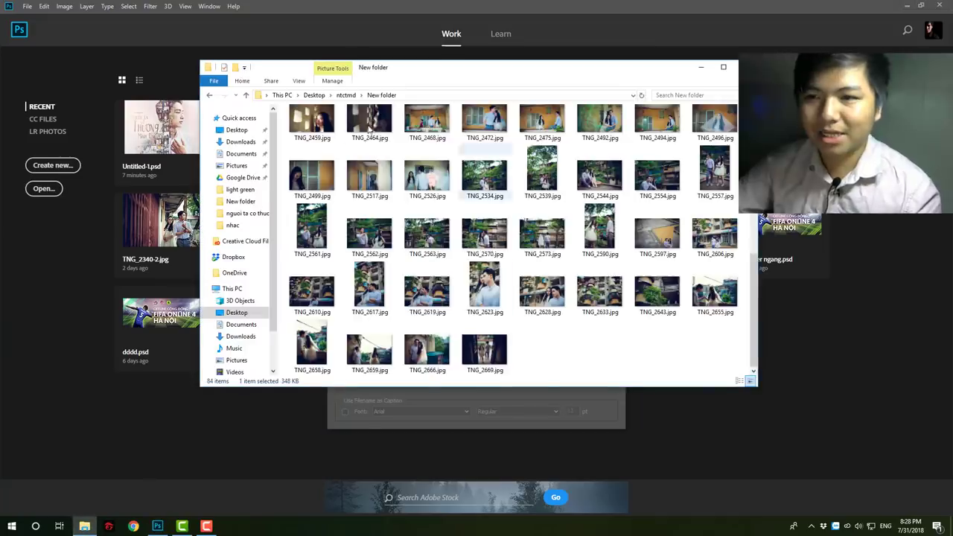
pyautogui.click(517, 9)
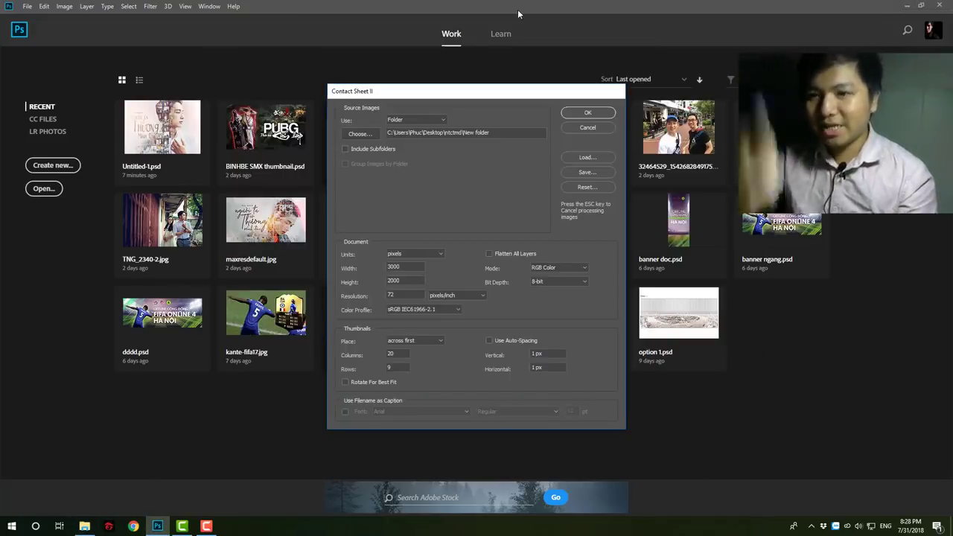
pyautogui.click(421, 341)
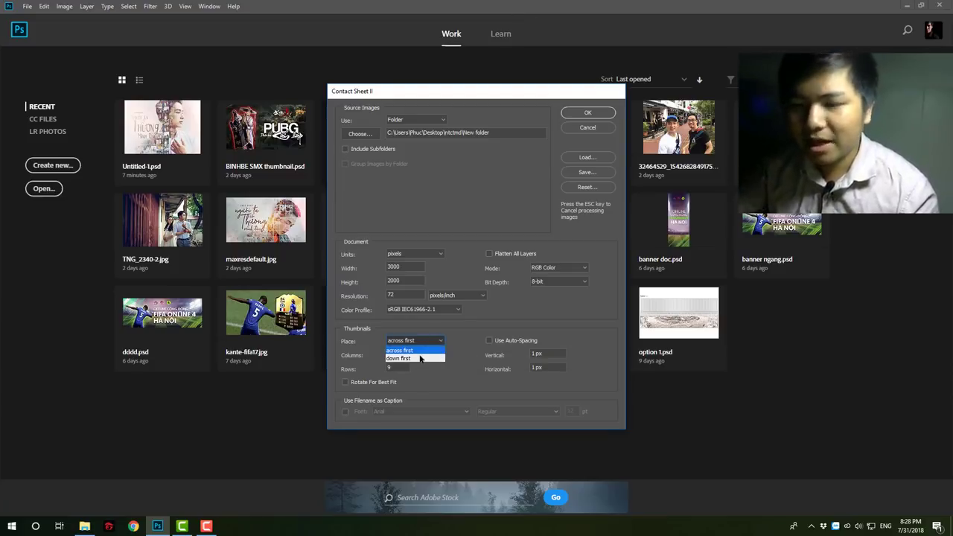
pyautogui.click(444, 379)
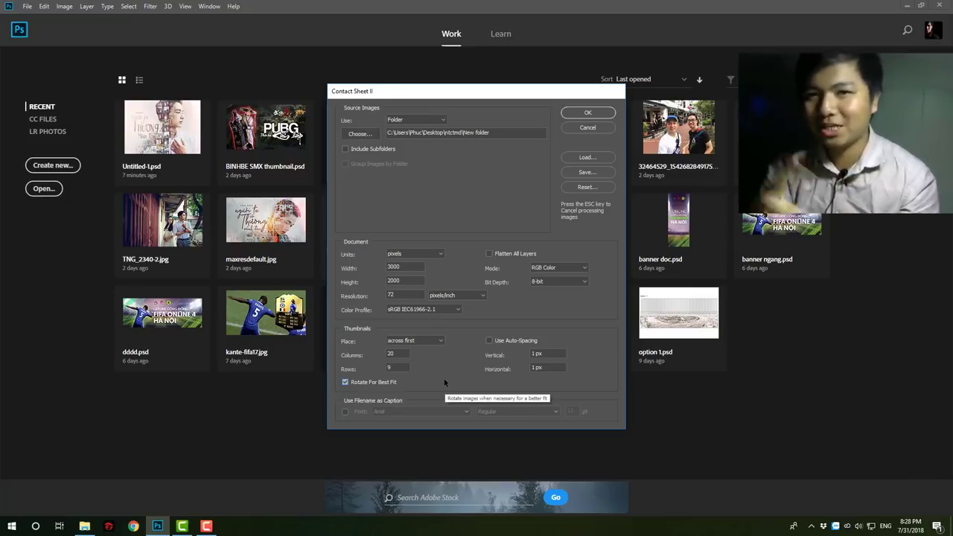
pyautogui.click(439, 340)
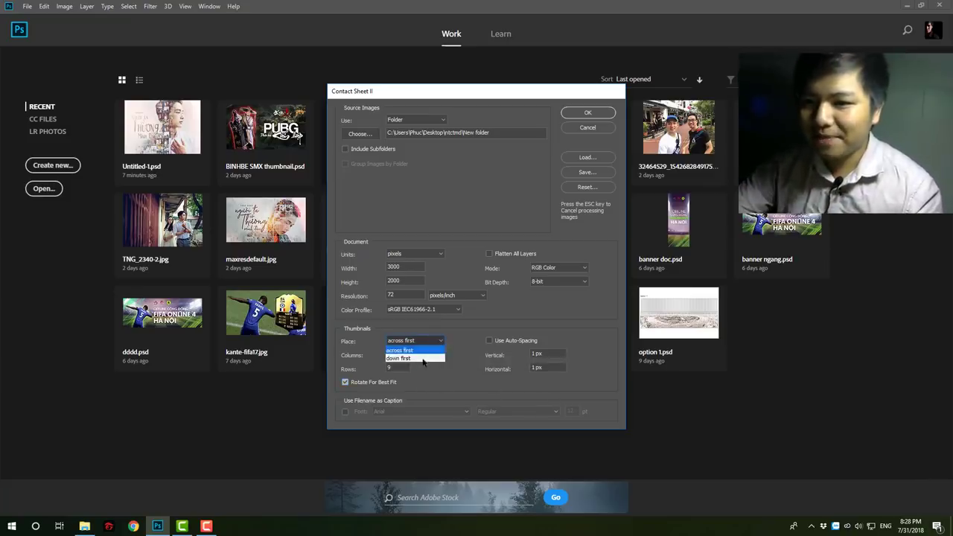
pyautogui.click(443, 359)
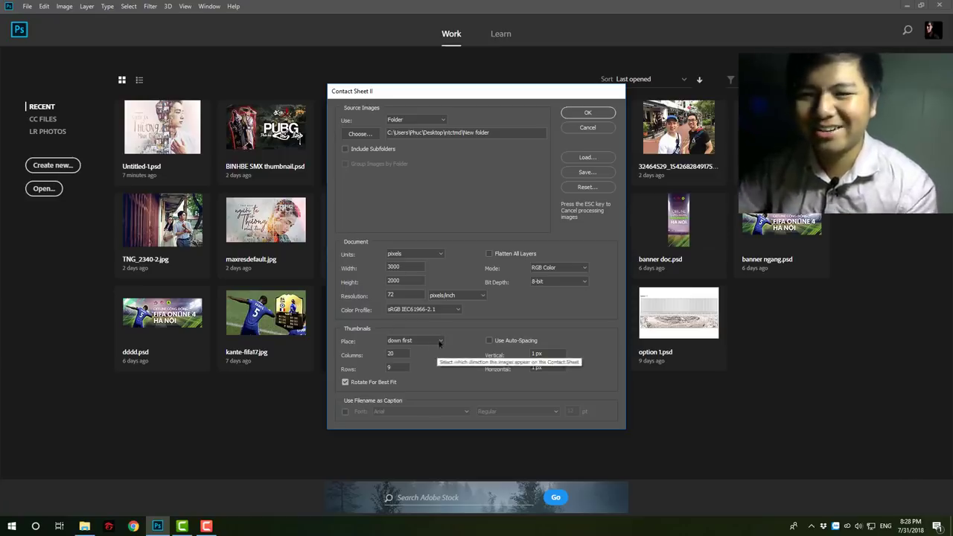
pyautogui.click(439, 341)
pyautogui.click(431, 351)
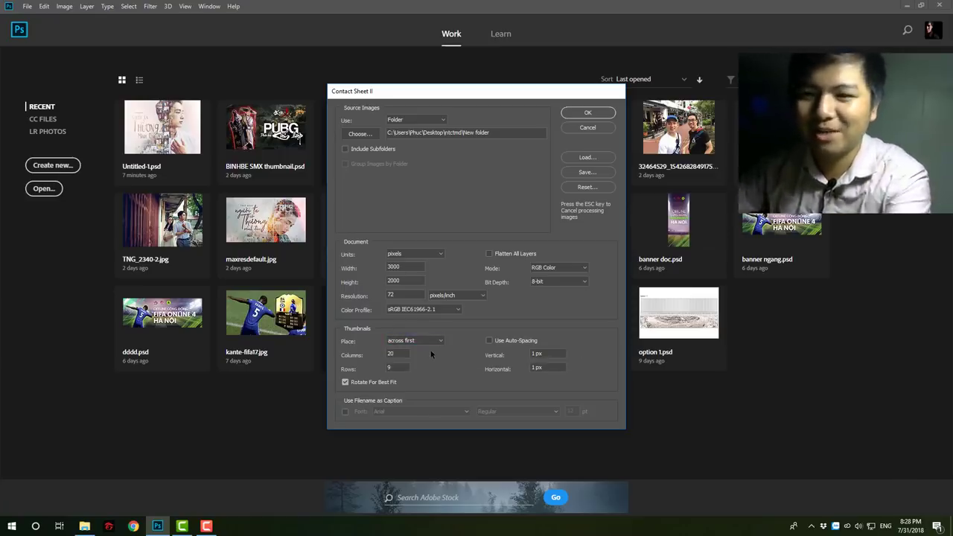
pyautogui.press('Tab')
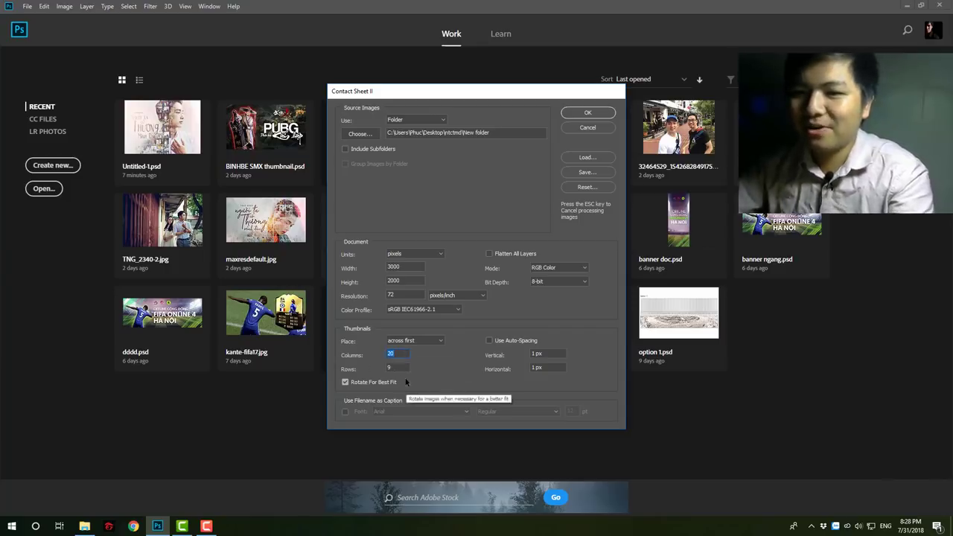
pyautogui.hotkey('shift', 'Tab')
pyautogui.hotkey('shift', 'Tab')
pyautogui.hotkey('shift', 'Tab')
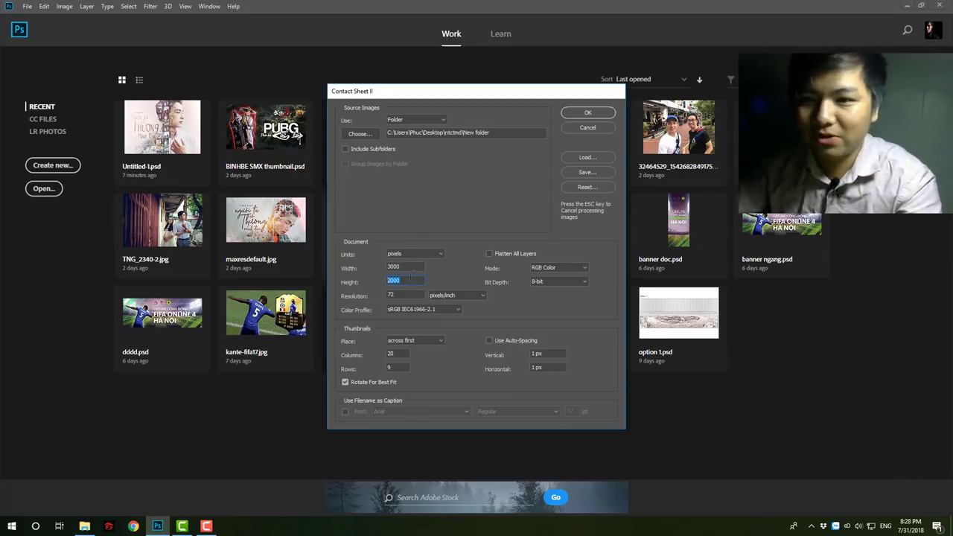
# - Change the grid to 12 columns and leave Rotate For Best Fit unchecked
pyautogui.write('30')
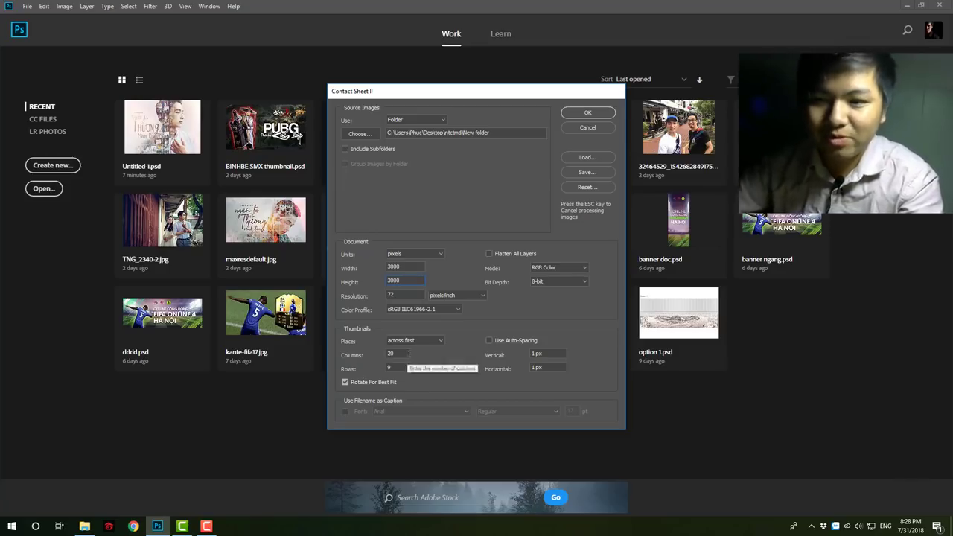
pyautogui.doubleClick(407, 353)
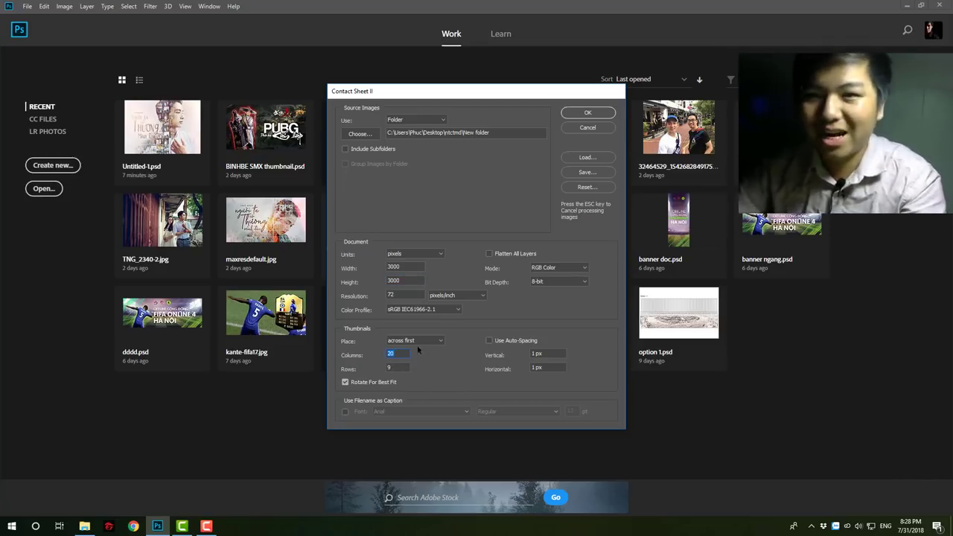
pyautogui.doubleClick(405, 281)
pyautogui.write('2000')
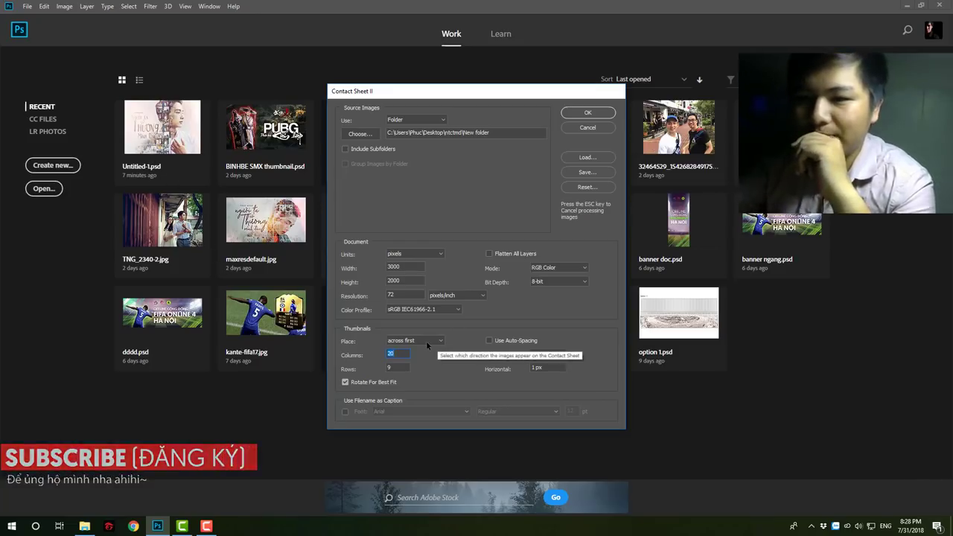
pyautogui.write('12')
pyautogui.press('Tab')
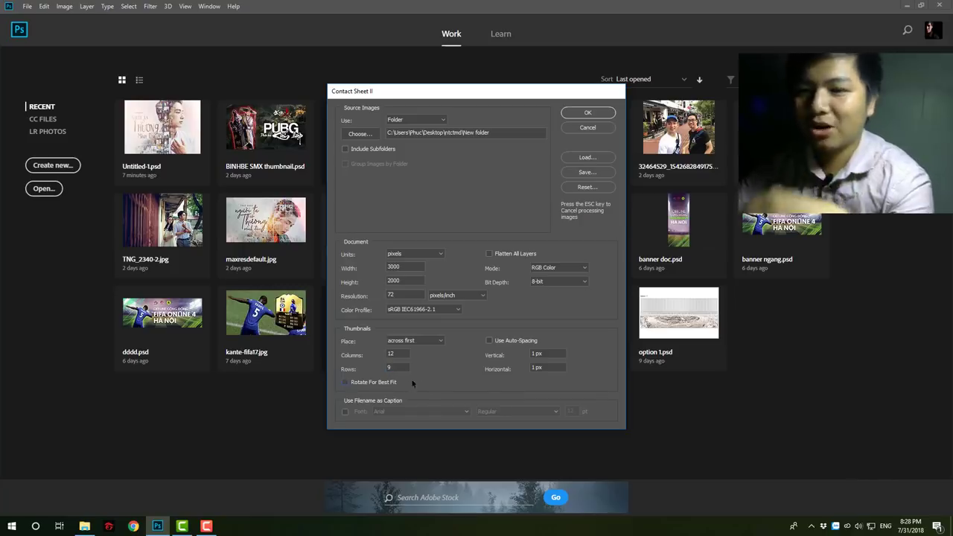
pyautogui.click(408, 380)
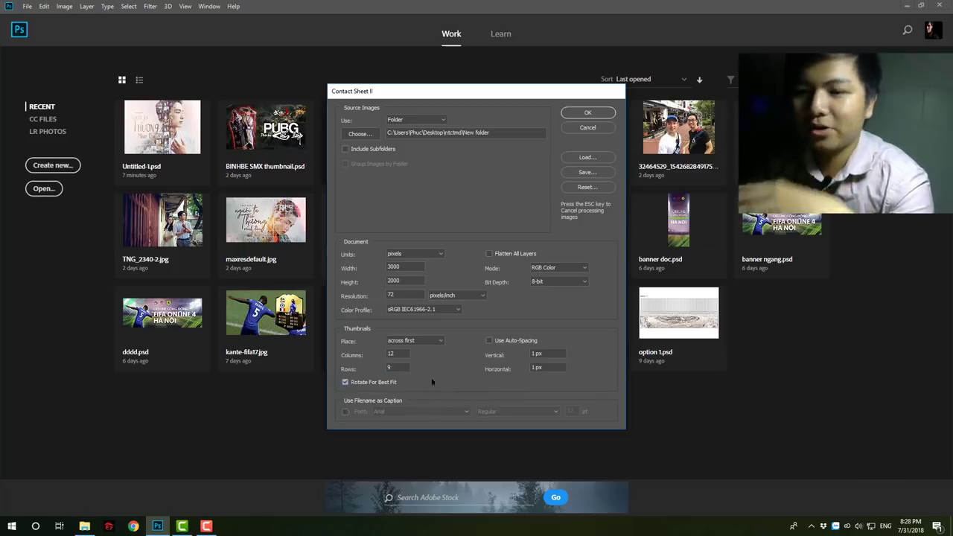
pyautogui.click(385, 382)
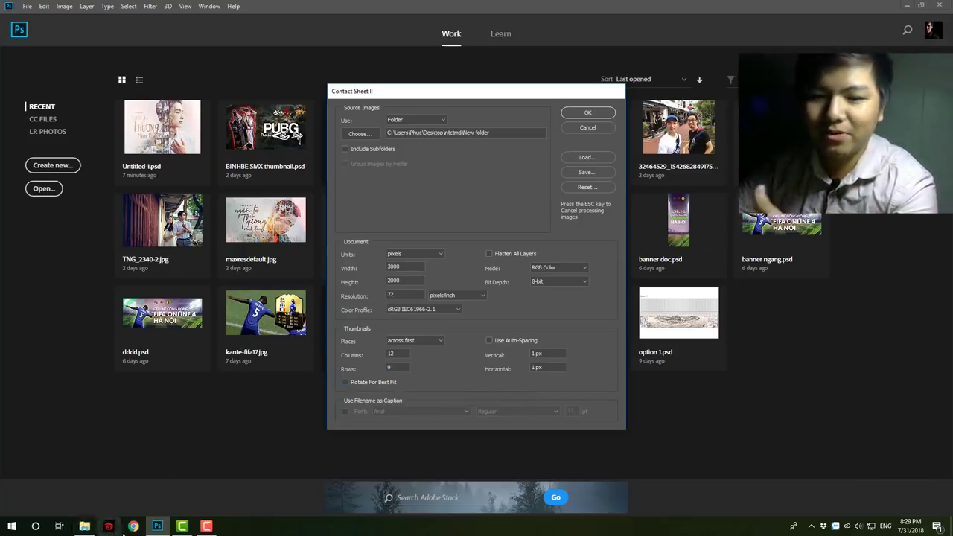
# - Compute 12 × 9 in Windows Calculator to get 108 grid cells
pyautogui.press('super')
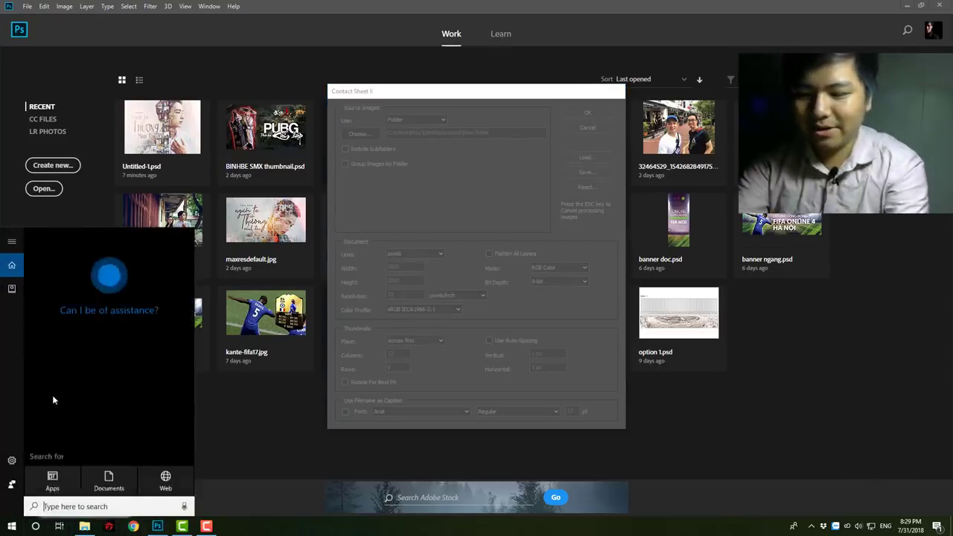
pyautogui.write('cal')
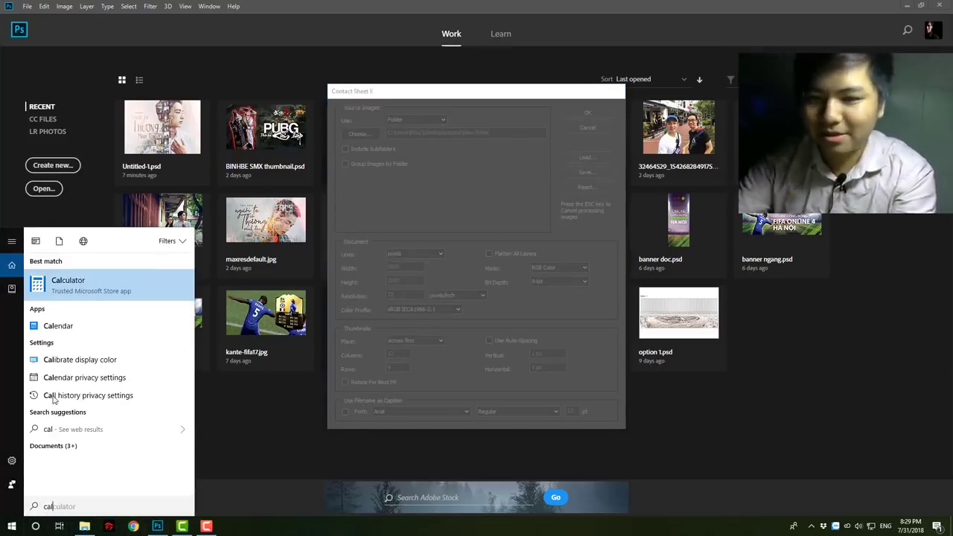
pyautogui.press('Return')
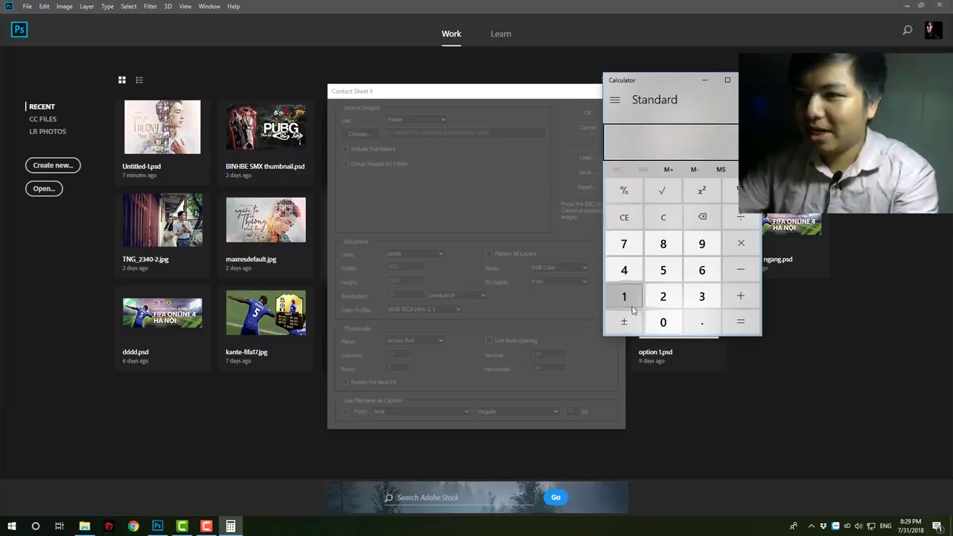
pyautogui.click(624, 297)
pyautogui.click(663, 296)
pyautogui.click(741, 243)
pyautogui.click(702, 243)
pyautogui.click(741, 321)
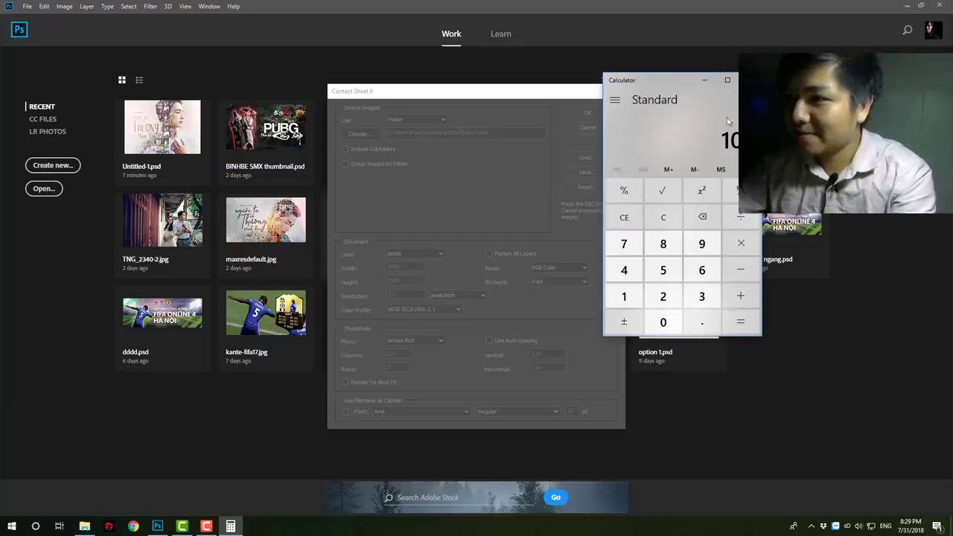
pyautogui.click(750, 80)
# - Duplicate the 19 photos TNG_2562 through TNG_2669 in New folder
pyautogui.click(84, 525)
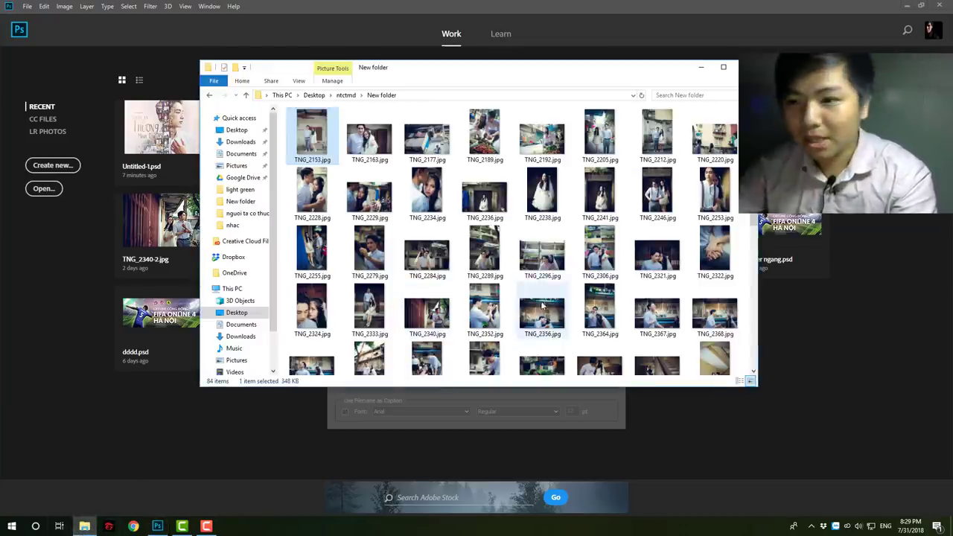
pyautogui.scroll(-5, 558, 298)
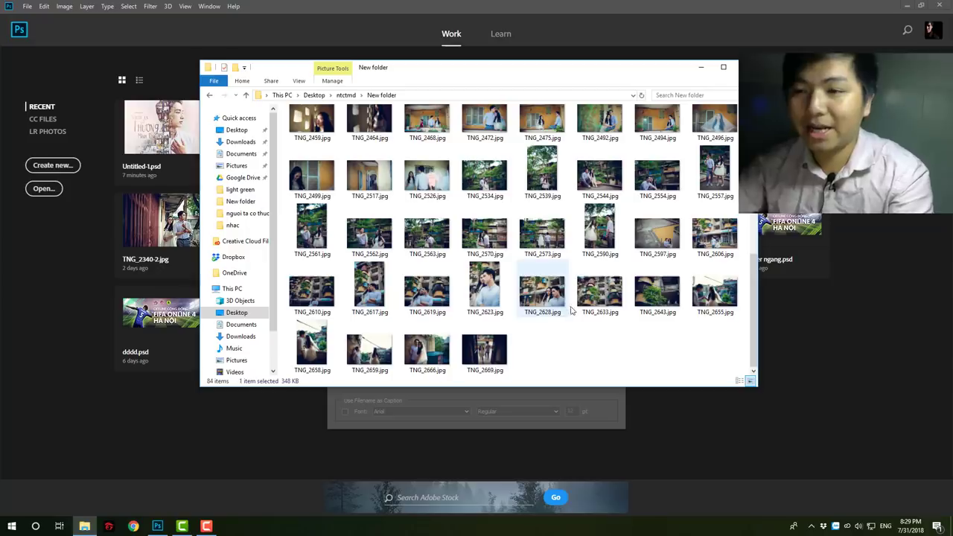
pyautogui.click(484, 350)
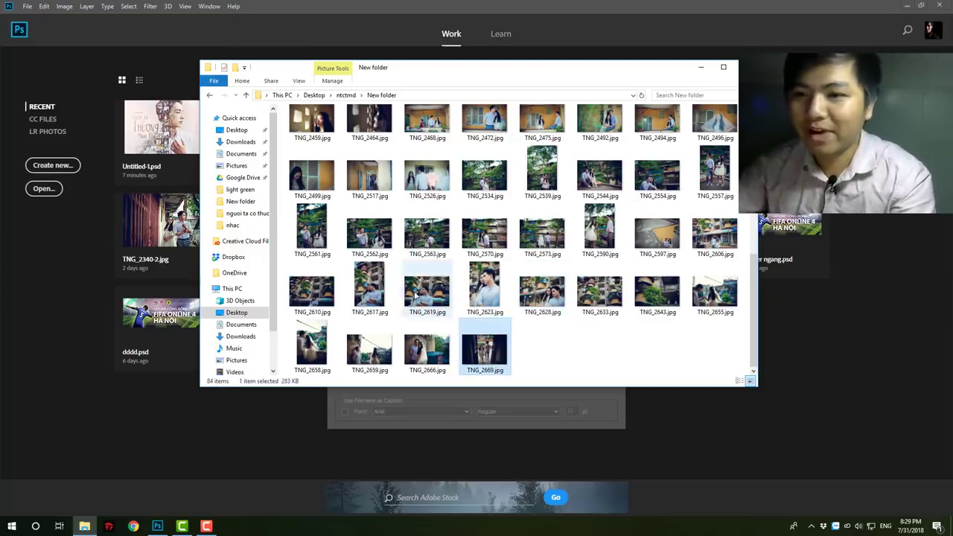
pyautogui.keyDown('shift'); pyautogui.click(390, 255); pyautogui.keyUp('shift')
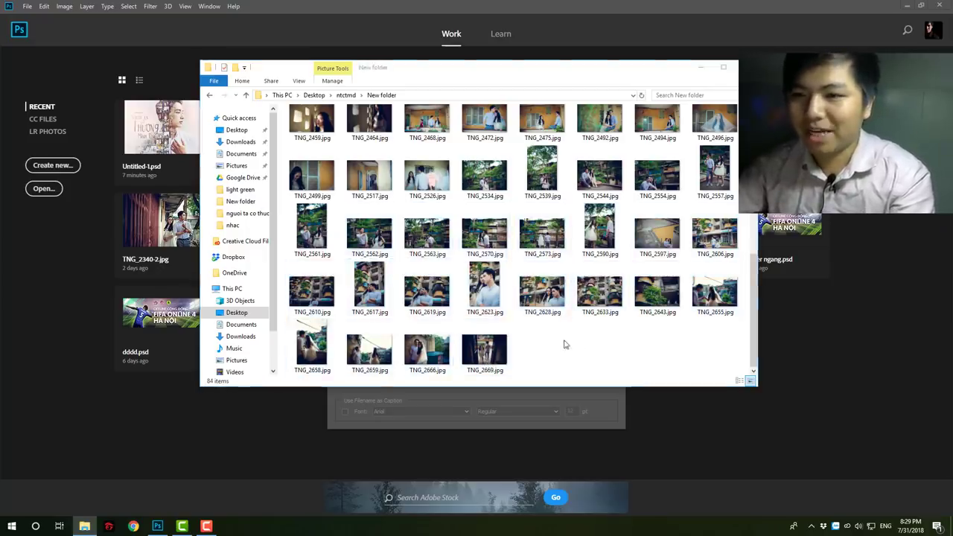
pyautogui.hotkey('ctrl', 'v')
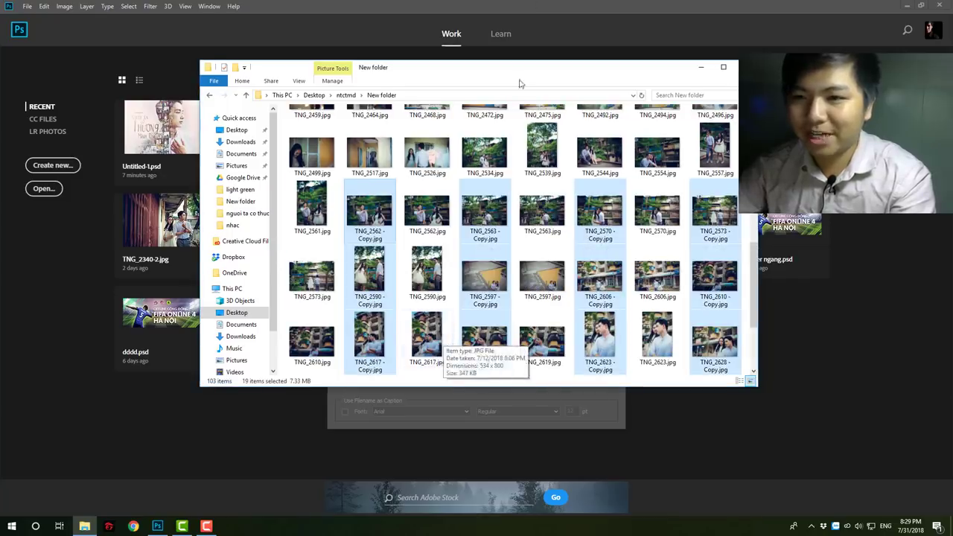
# - Work out in Calculator how many more photos are still missing
pyautogui.click(357, 417)
pyautogui.click(31, 531)
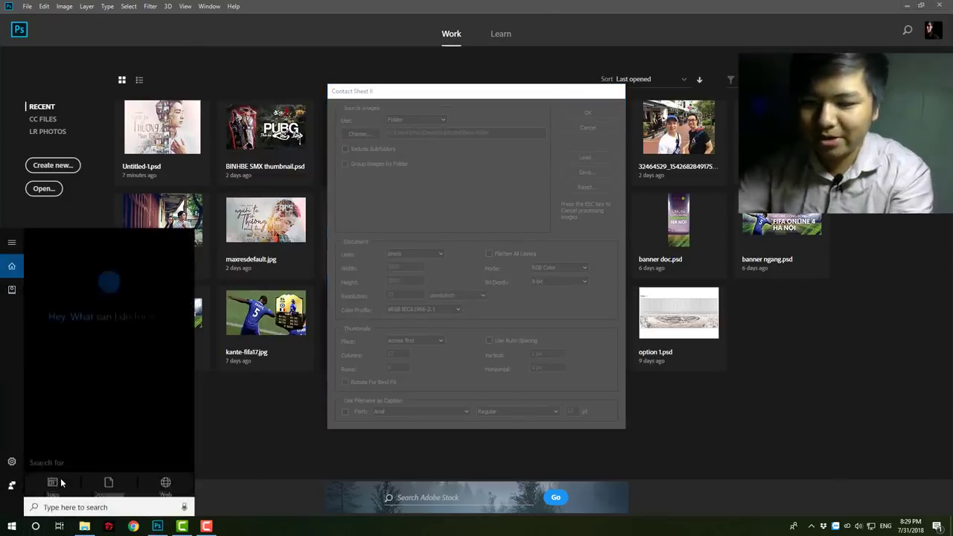
pyautogui.write('cal')
pyautogui.press('Return')
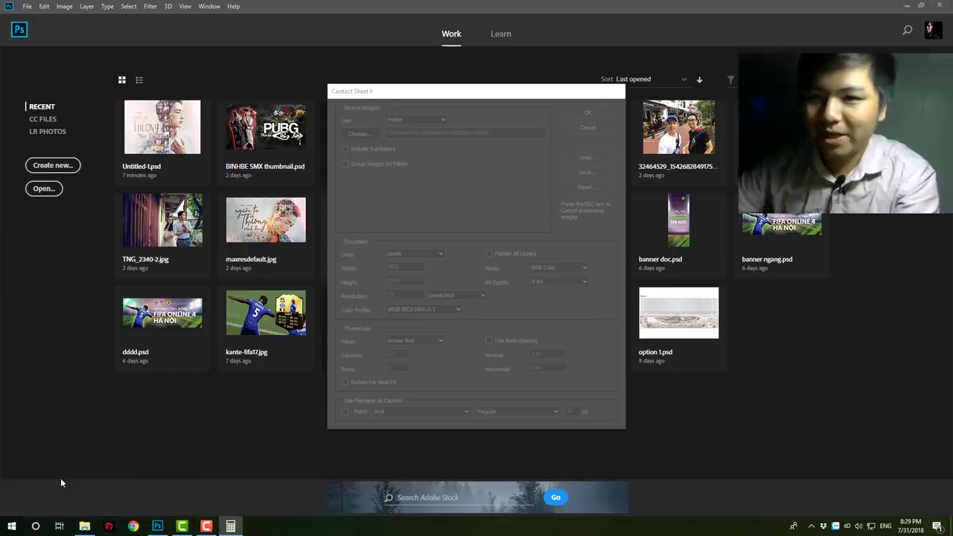
pyautogui.click(630, 295)
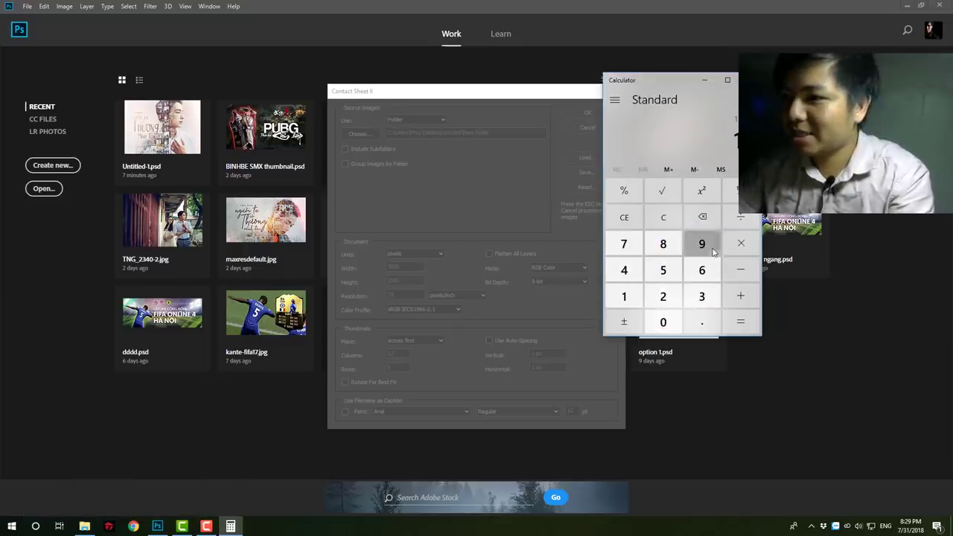
pyautogui.click(741, 320)
pyautogui.click(166, 527)
# - Copy TNG_2284 and three more photos to bring the folder to 108 items
pyautogui.click(84, 526)
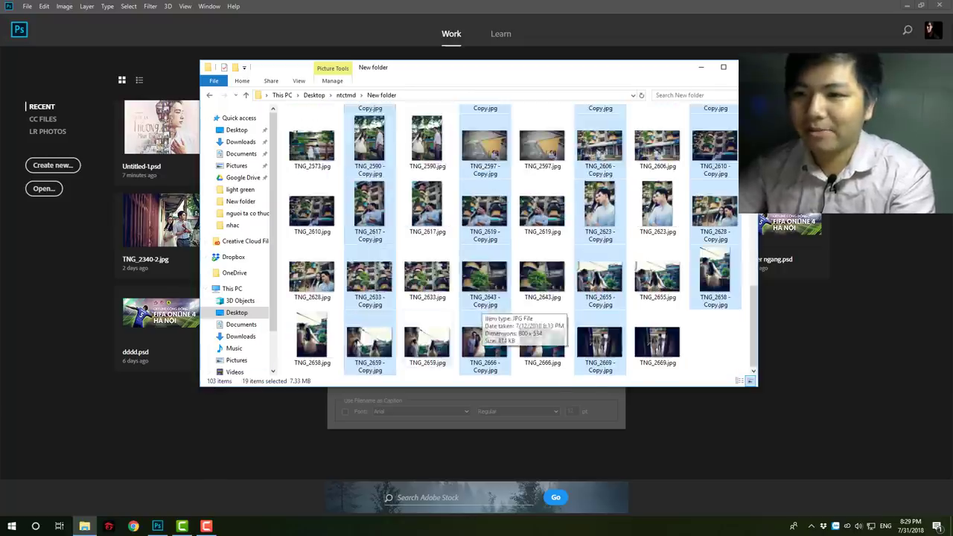
pyautogui.scroll(5, 521, 321)
pyautogui.click(426, 257)
pyautogui.keyDown('ctrl'); pyautogui.click(426, 189); pyautogui.keyUp('ctrl')
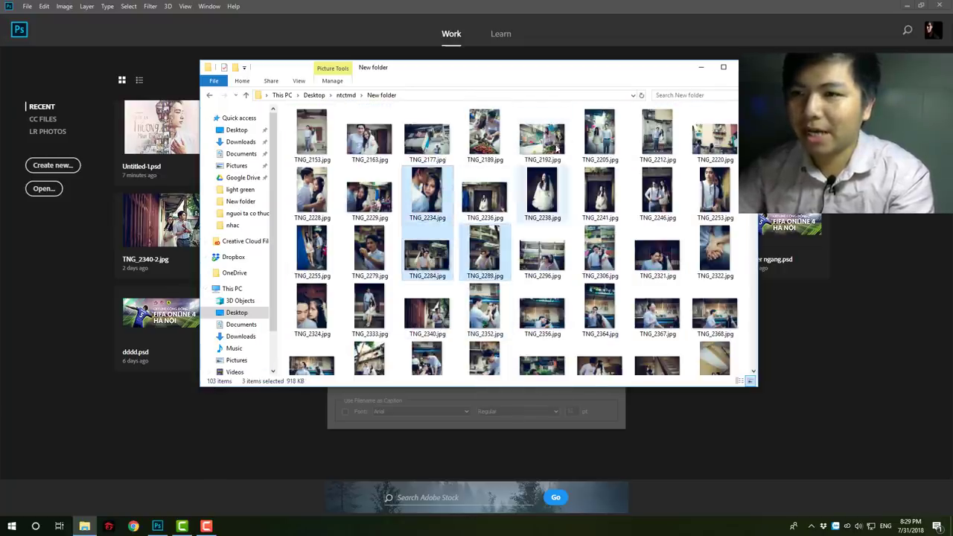
pyautogui.keyDown('ctrl'); pyautogui.click(542, 138); pyautogui.keyUp('ctrl')
pyautogui.keyDown('ctrl'); pyautogui.click(600, 313); pyautogui.keyUp('ctrl')
pyautogui.hotkey('ctrl', 'c')
pyautogui.hotkey('ctrl', 'v')
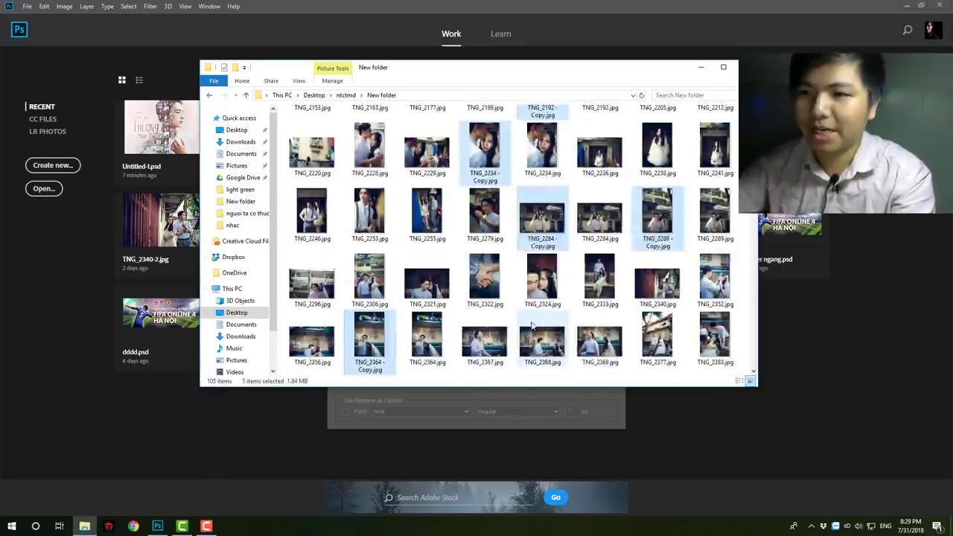
pyautogui.scroll(-10, 601, 328)
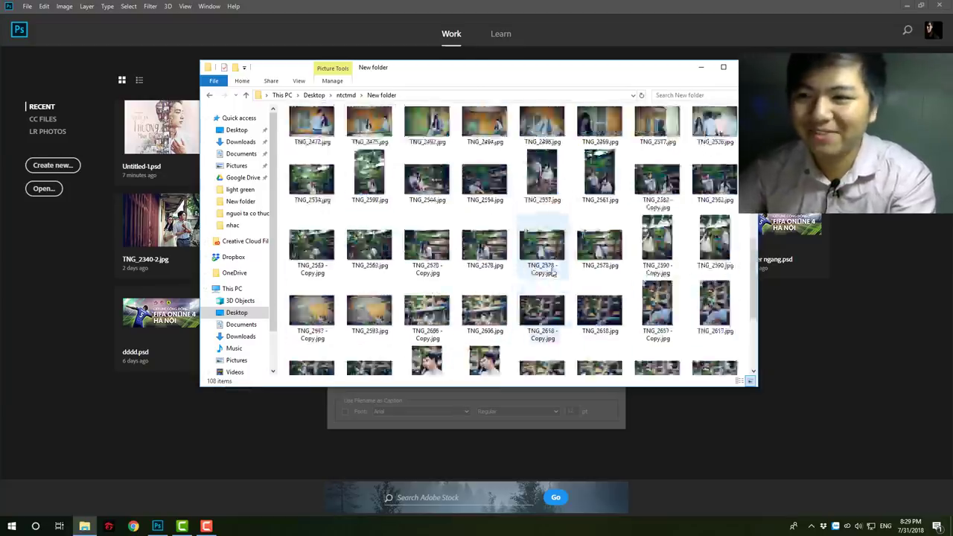
pyautogui.scroll(1, 541, 264)
pyautogui.scroll(-1, 542, 275)
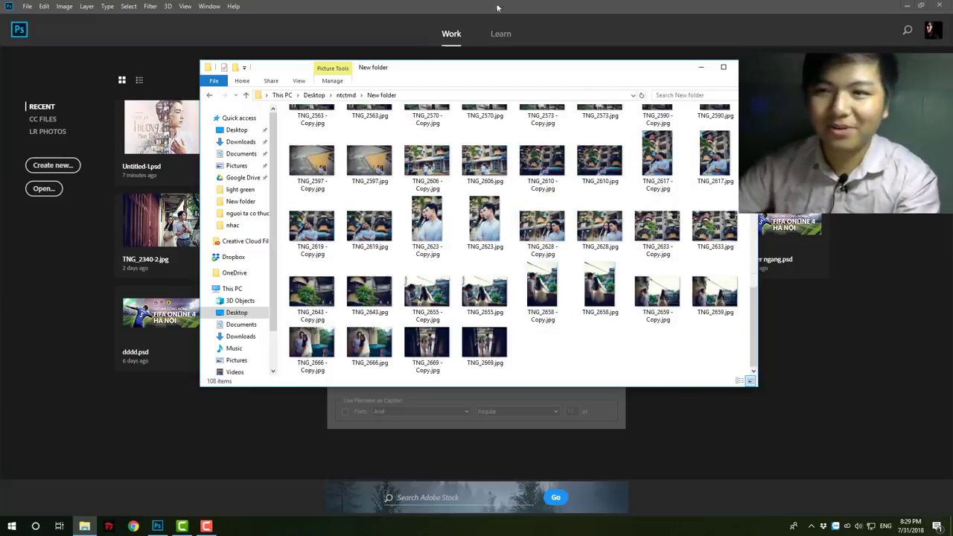
# - Turn off auto spacing and enter manual thumbnail spacing values of 0 and 2 px
pyautogui.click(699, 68)
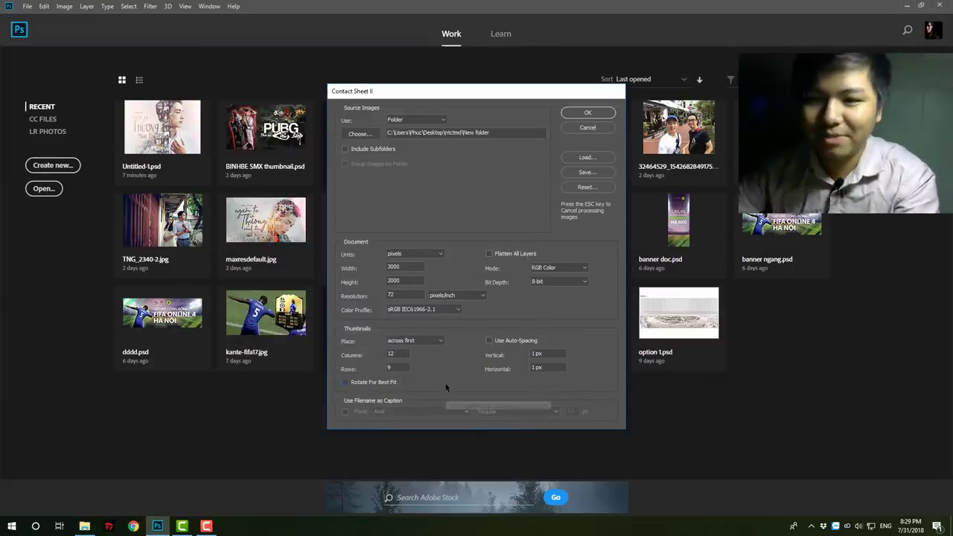
pyautogui.click(490, 340)
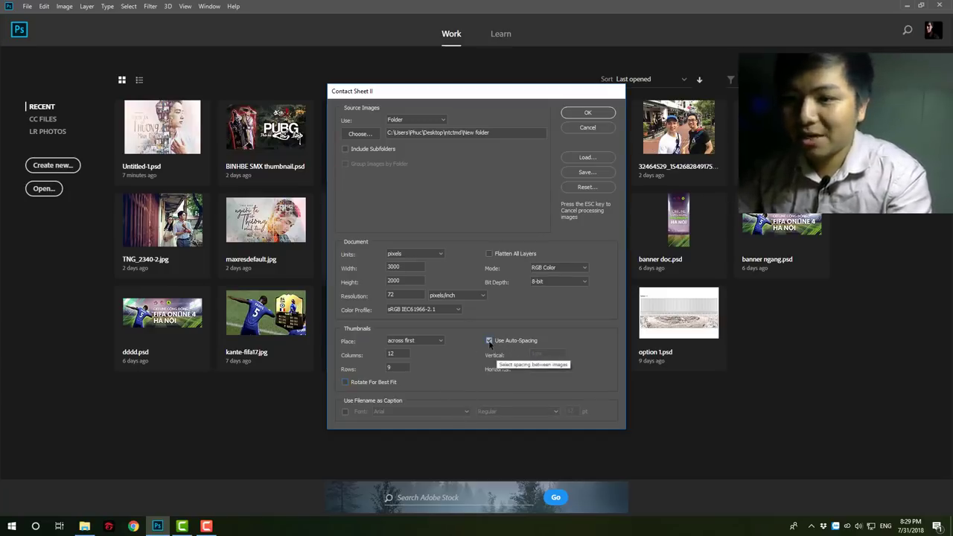
pyautogui.click(489, 341)
pyautogui.write('0')
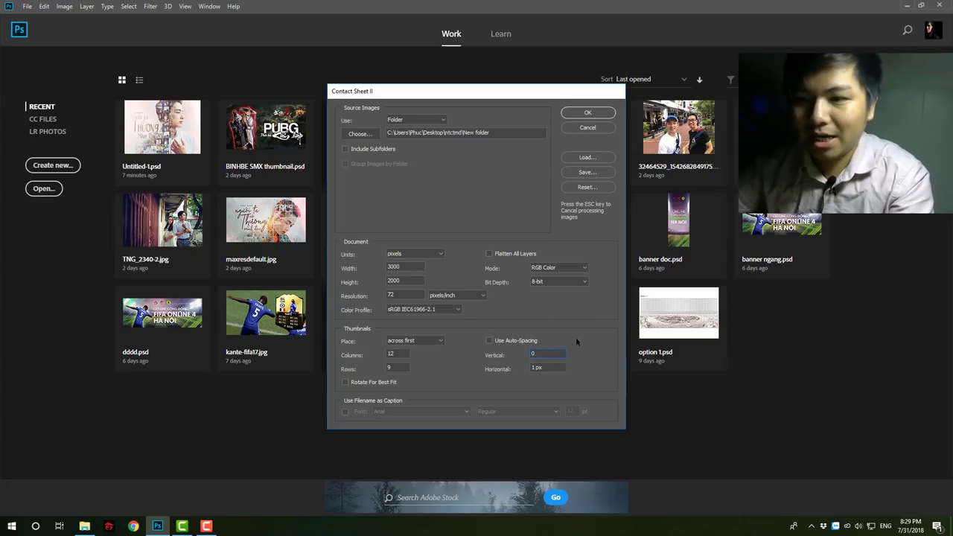
pyautogui.press('Tab')
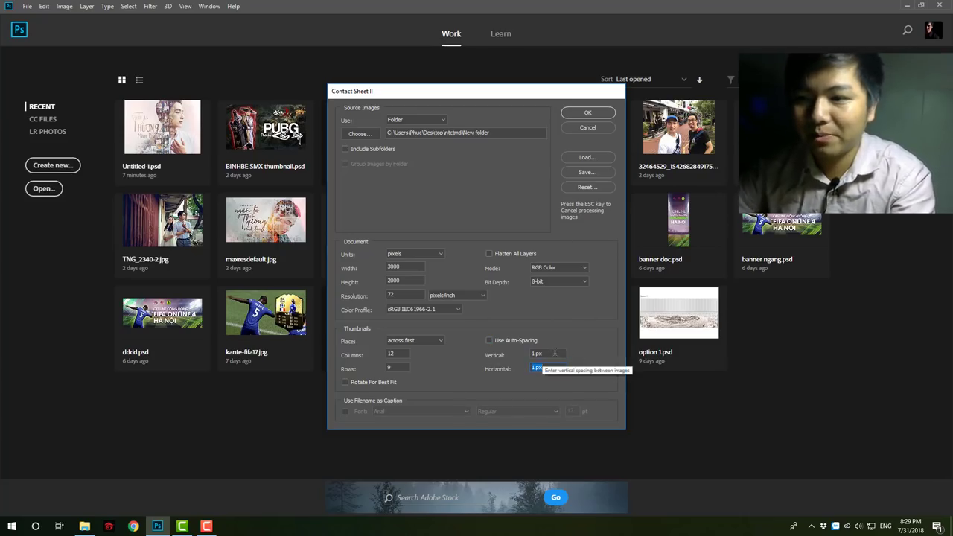
pyautogui.click(554, 354)
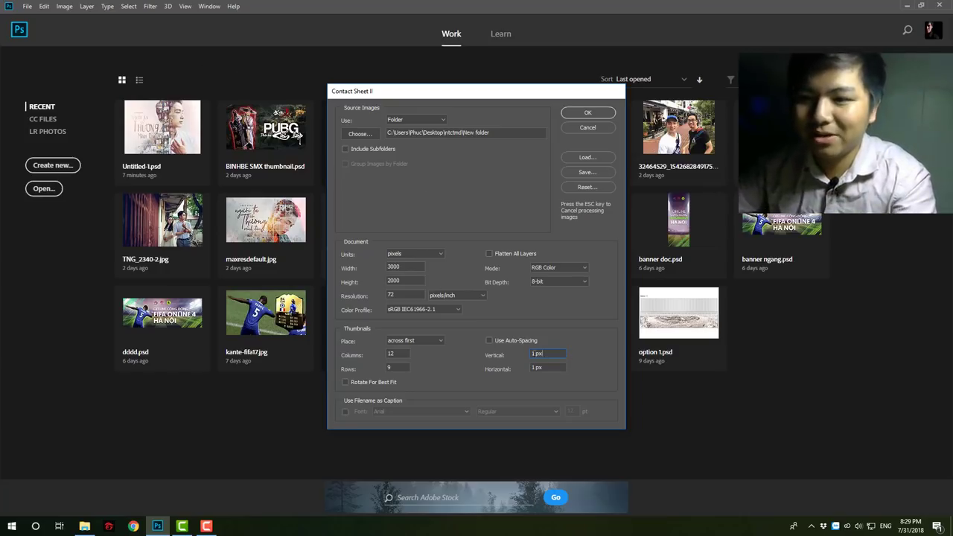
pyautogui.write('2')
pyautogui.press('Tab')
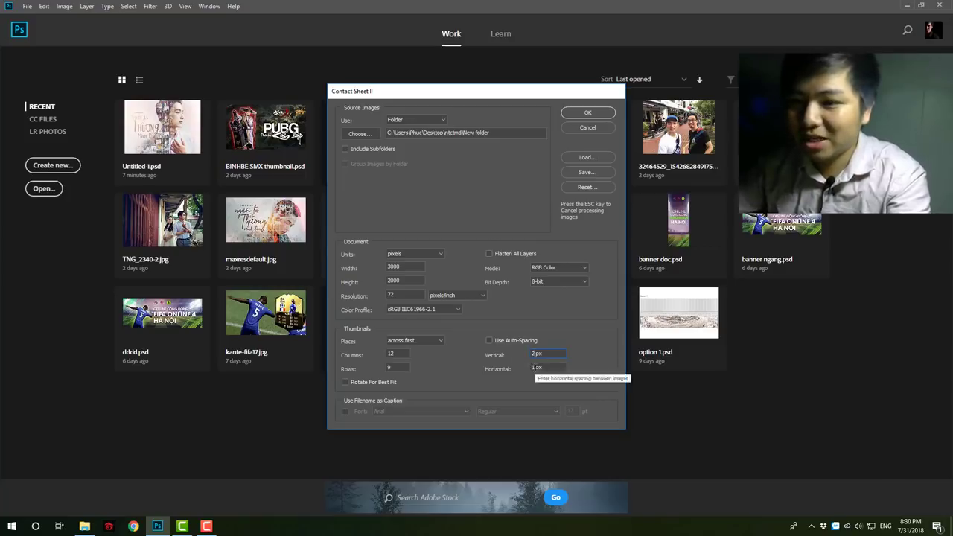
pyautogui.write('2px')
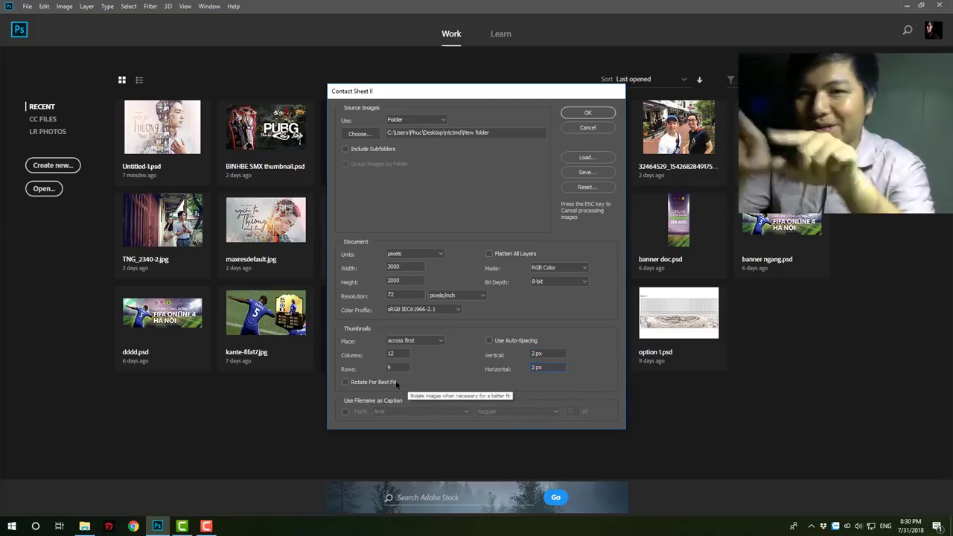
# - Turn off filename captions and generate the contact sheet
pyautogui.click(362, 411)
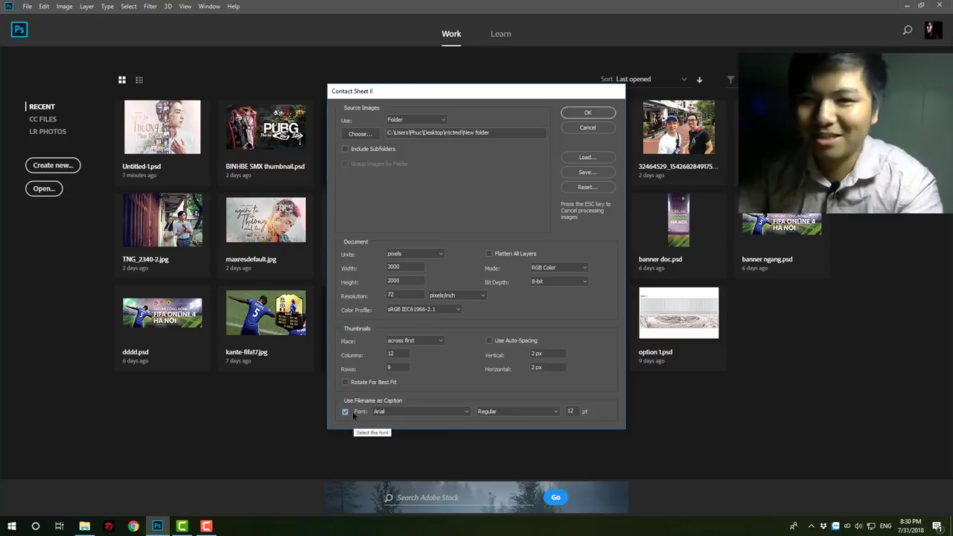
pyautogui.click(352, 412)
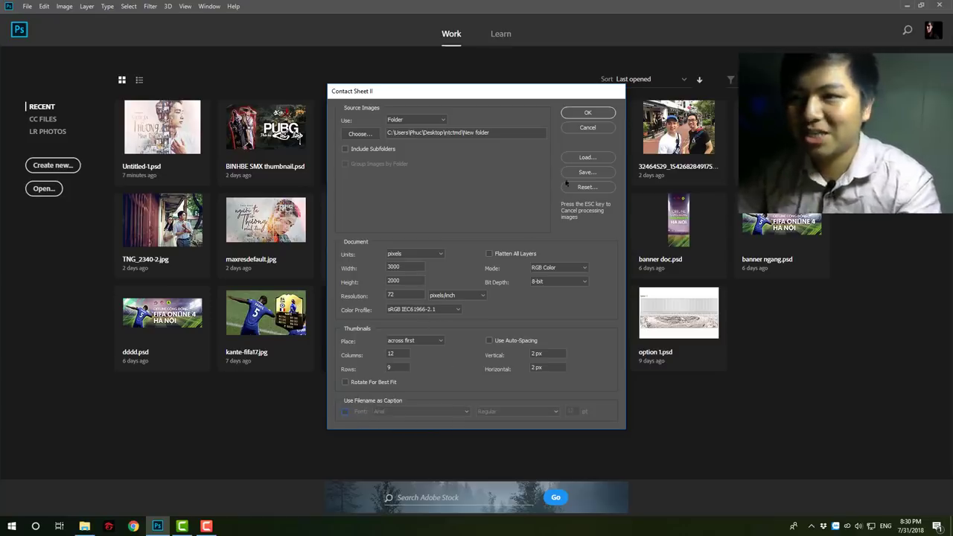
pyautogui.click(588, 113)
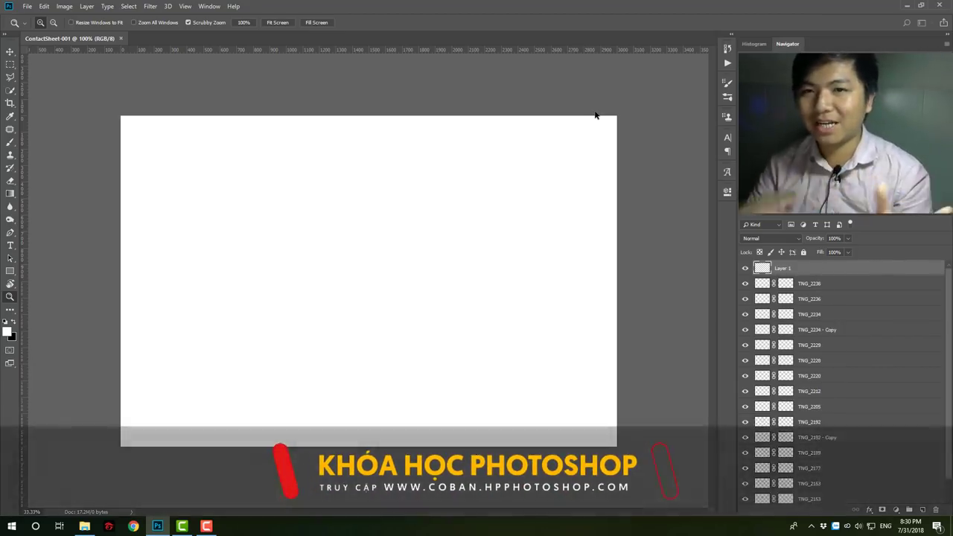
# - Briefly bring up the photo folder, then hide it while the sheet fills in
pyautogui.click(84, 527)
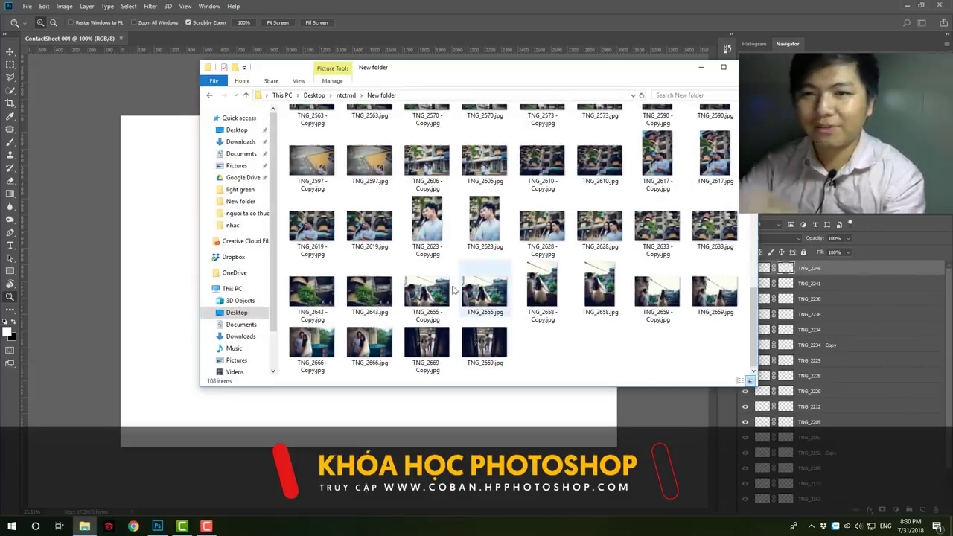
pyautogui.click(685, 80)
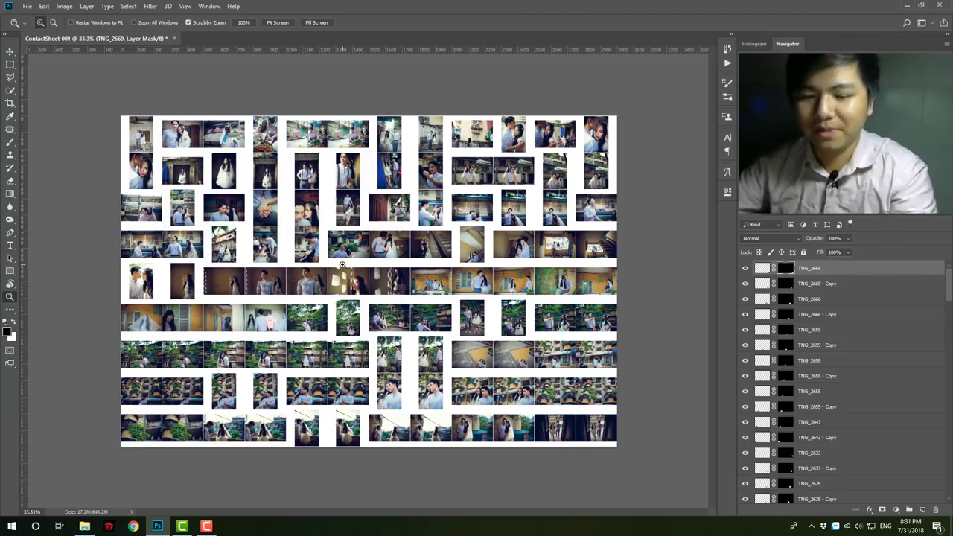
# - Scale the TNG_2241 photo layer to 250% over the second-row gap
pyautogui.press('v')
pyautogui.click(762, 268)
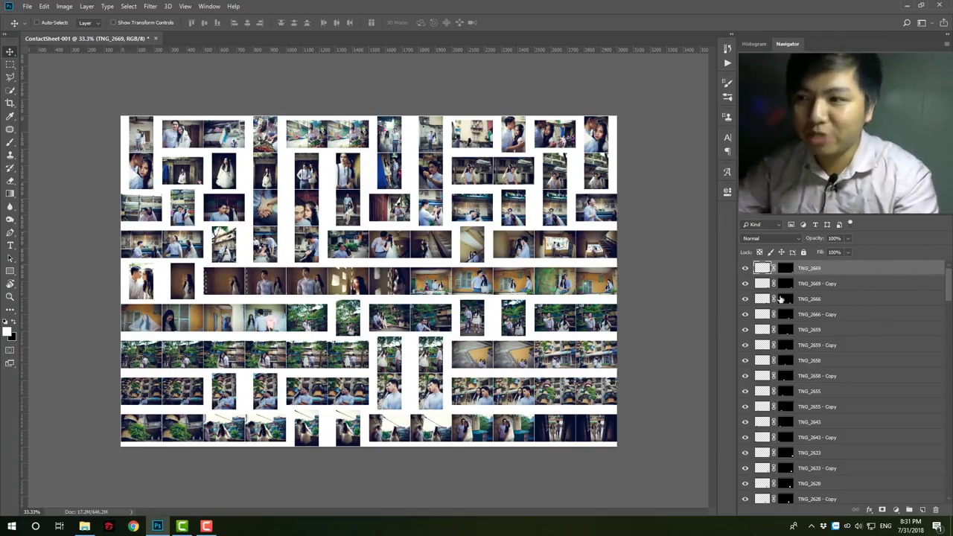
pyautogui.hotkey('alt', ',')
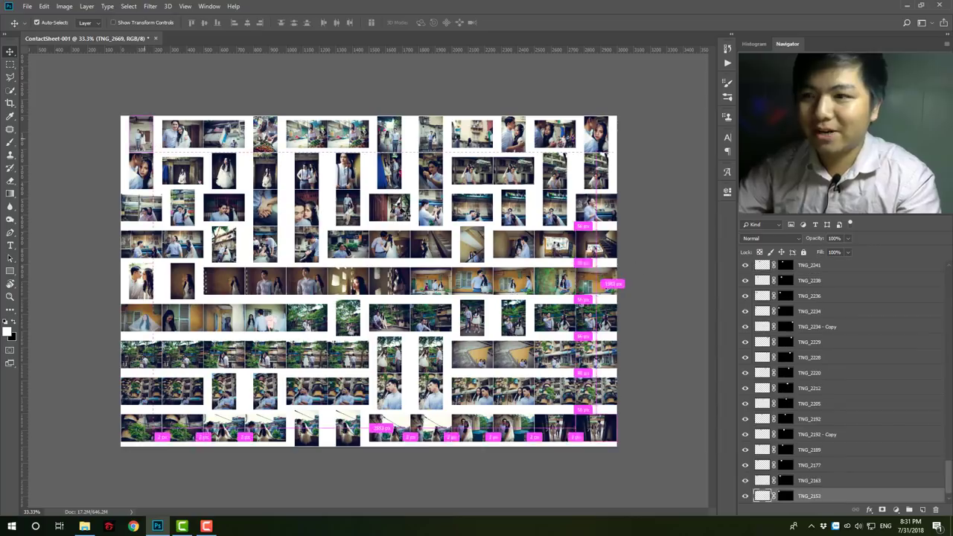
pyautogui.click(764, 268)
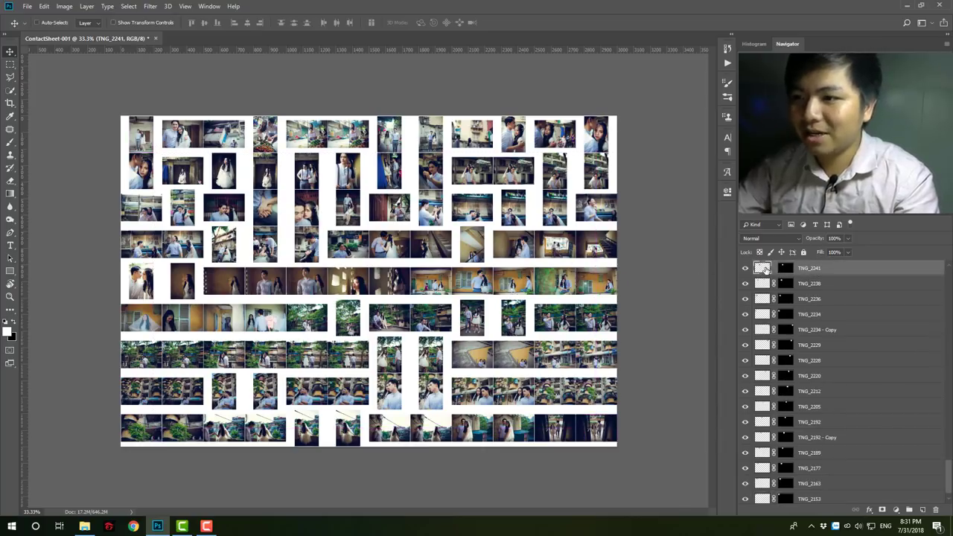
pyautogui.hotkey('ctrl', 't')
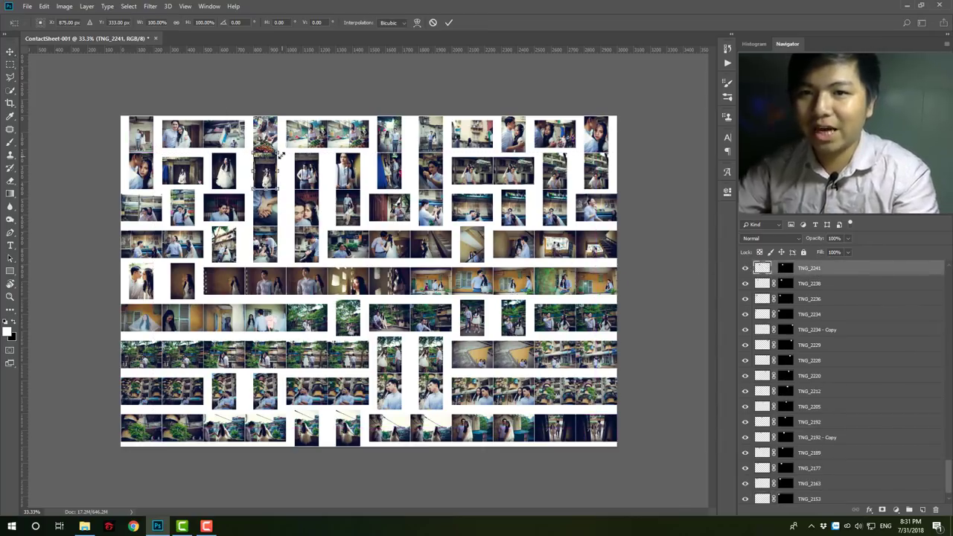
pyautogui.moveTo(277, 152)
pyautogui.mouseDown()
pyautogui.moveTo(295, 127)
pyautogui.moveTo(291, 136)
pyautogui.mouseUp()
pyautogui.press('Return')
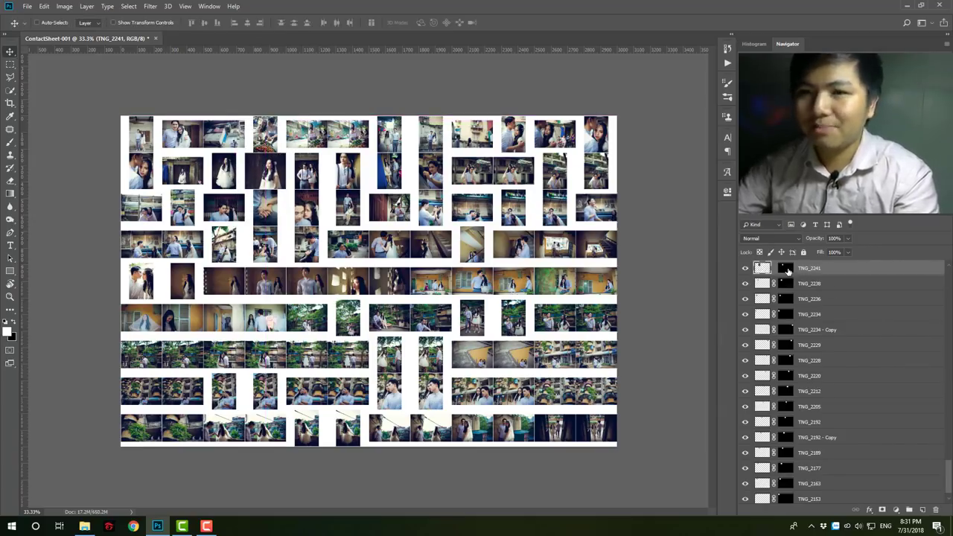
# - Check the TNG_2241 layer mask and the TNG_2229 photo by toggling them off and on
pyautogui.keyDown('shift'); pyautogui.click(786, 268); pyautogui.keyUp('shift')
pyautogui.keyDown('shift'); pyautogui.click(786, 268); pyautogui.keyUp('shift')
pyautogui.keyDown('alt'); pyautogui.click(786, 268); pyautogui.keyUp('alt')
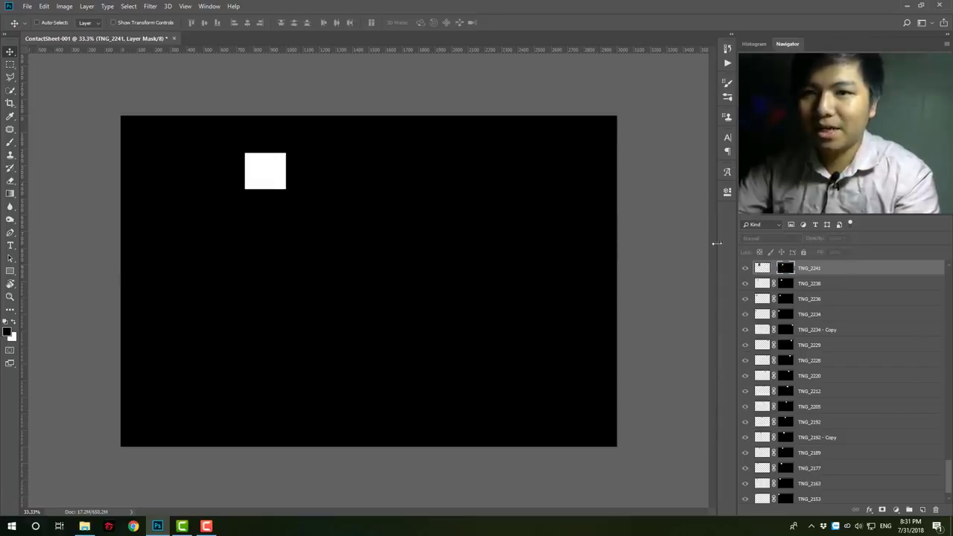
pyautogui.keyDown('alt'); pyautogui.click(785, 269); pyautogui.keyUp('alt')
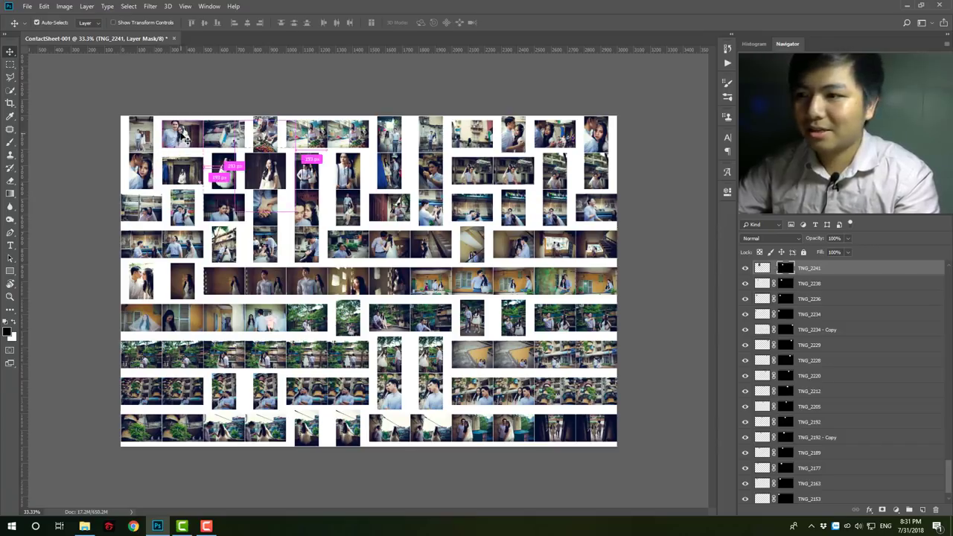
pyautogui.click(746, 345)
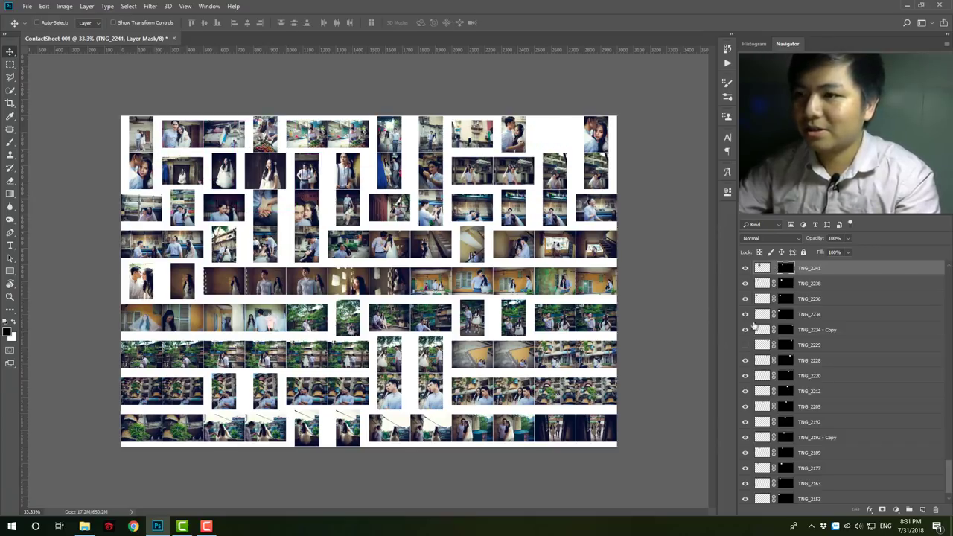
pyautogui.click(744, 346)
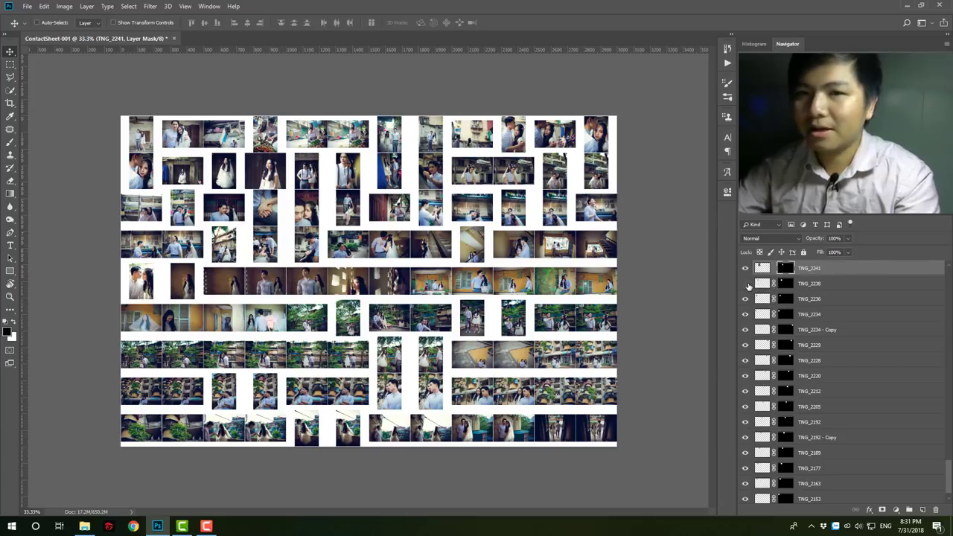
# - Scale the TNG_2238 photo layer to about 183% over the neighbouring gap
pyautogui.click(763, 283)
pyautogui.scroll(1, 763, 290)
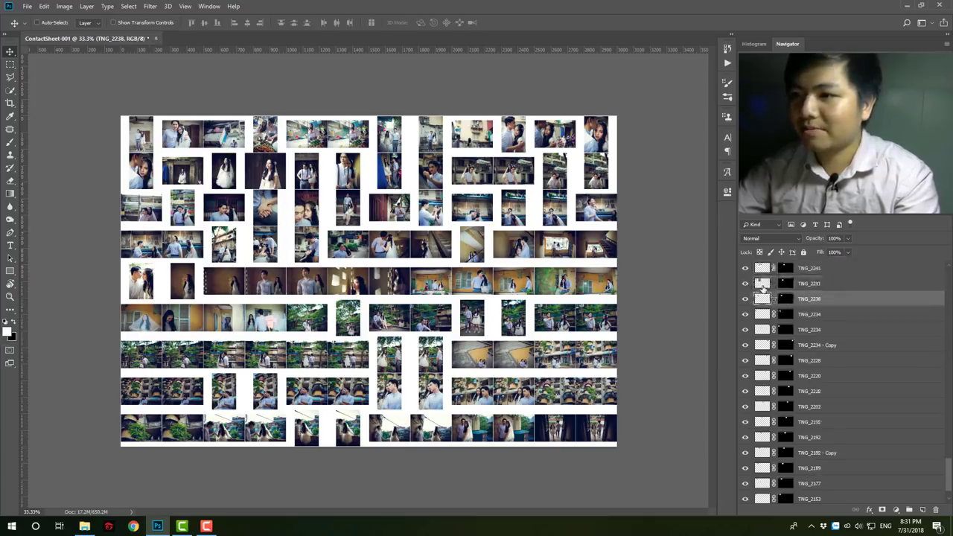
pyautogui.hotkey('ctrl', 't')
pyautogui.moveTo(238, 151)
pyautogui.mouseDown()
pyautogui.moveTo(248, 135)
pyautogui.moveTo(245, 152)
pyautogui.mouseUp()
pyautogui.press('Return')
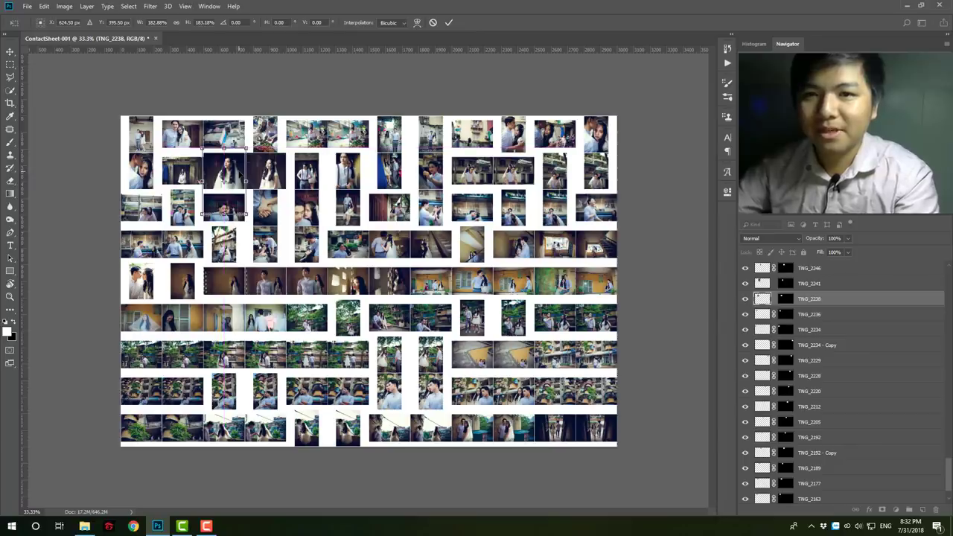
# - Zoom in to inspect the enlarged photo's edge, then return the view to 33.3%
pyautogui.press('z')
pyautogui.click(245, 165)
pyautogui.moveTo(244, 165); pyautogui.dragTo(356, 146)
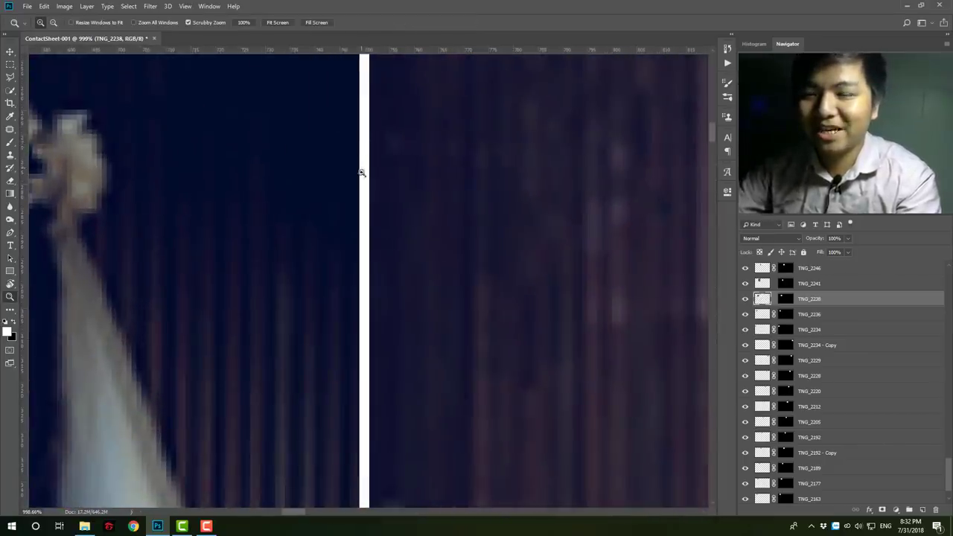
pyautogui.moveTo(362, 170); pyautogui.dragTo(385, 222)
pyautogui.click(386, 221)
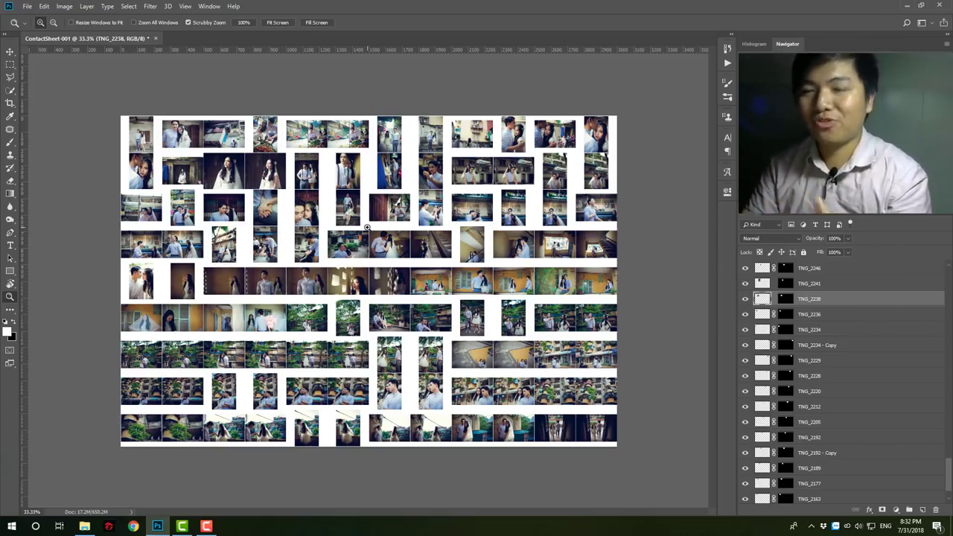
# - Scale the TNG_2557 photo to about 215% over the sixth-row gap, then select TNG_2539
pyautogui.press('v')
pyautogui.click(472, 318)
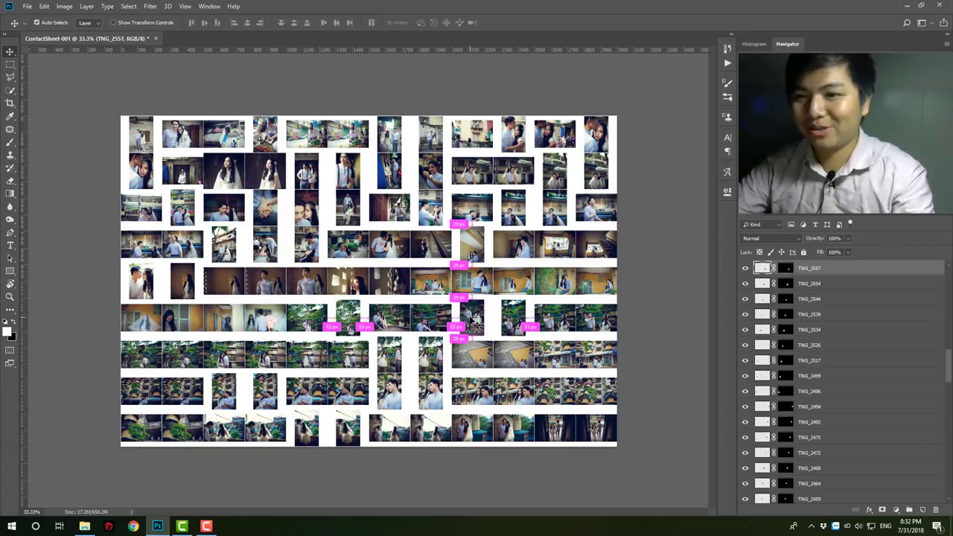
pyautogui.hotkey('ctrl', 't')
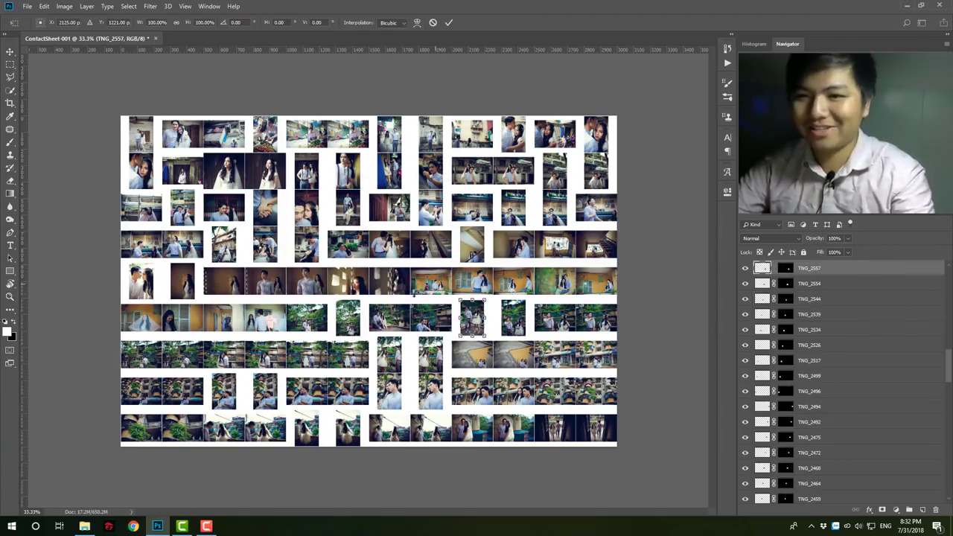
pyautogui.moveTo(486, 296); pyautogui.dragTo(497, 291)
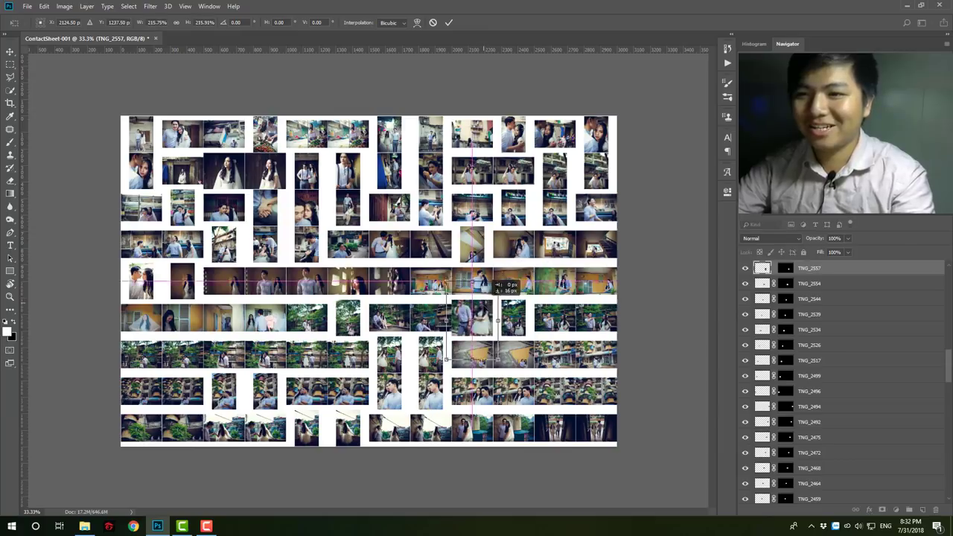
pyautogui.press('Return')
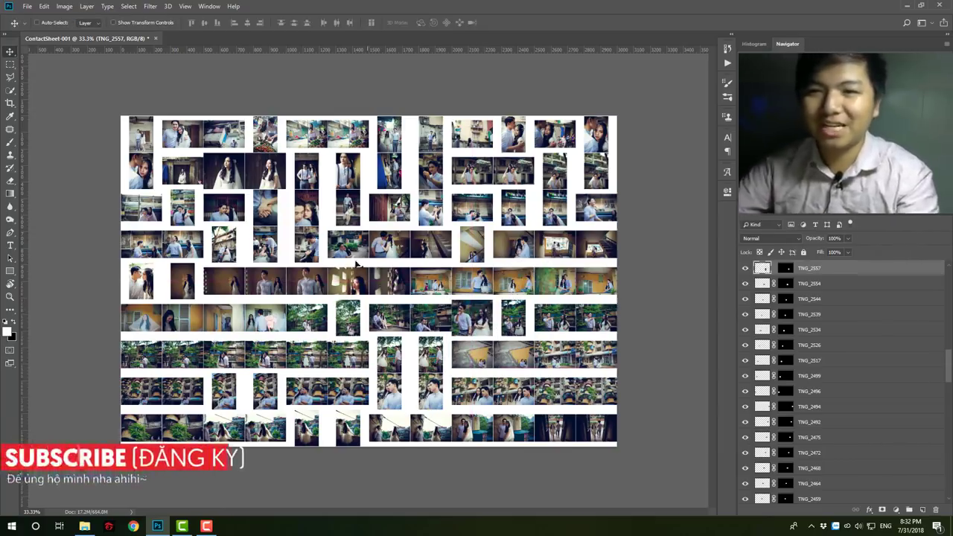
pyautogui.press('ctrl')
pyautogui.keyDown('ctrl'); pyautogui.click(352, 311); pyautogui.keyUp('ctrl')
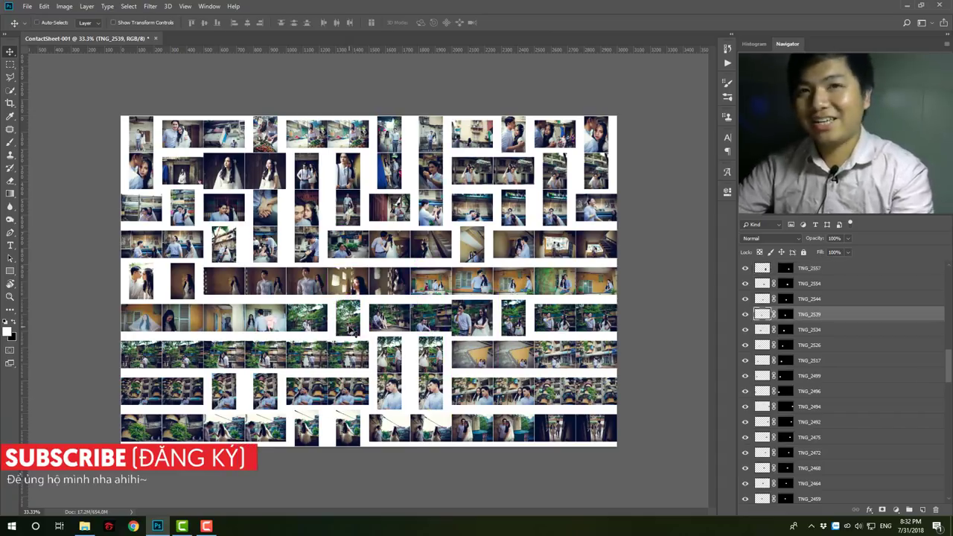